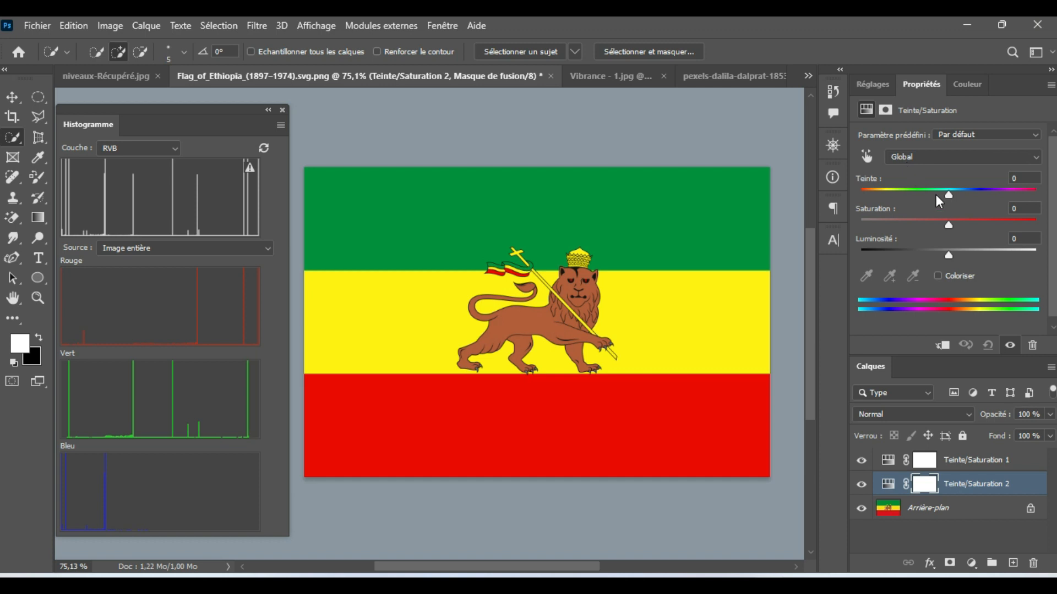
Try the Cyanotype, Augmenter davantage la saturation and Rouge intense presets on the Teinte/Saturation 2 adjustment
mouse_move(949, 199)
left_mouse_down()
mouse_move(1006, 189)
mouse_move(930, 185)
mouse_move(951, 194)
left_mouse_up()
left_click(1036, 137)
left_click(963, 171)
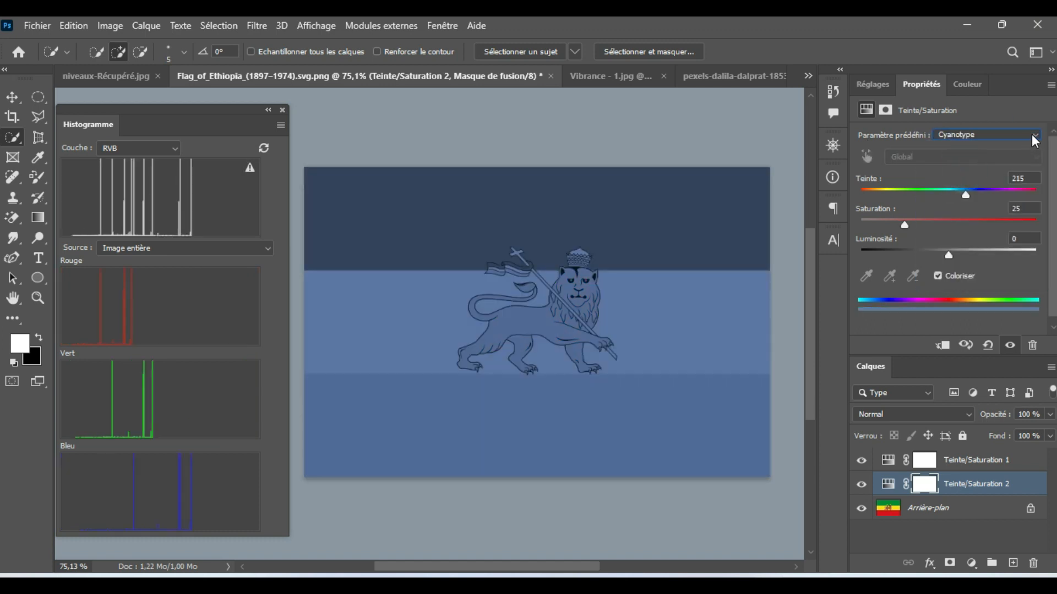
left_click(1035, 137)
left_click(1015, 188)
left_click(1037, 138)
left_click(999, 220)
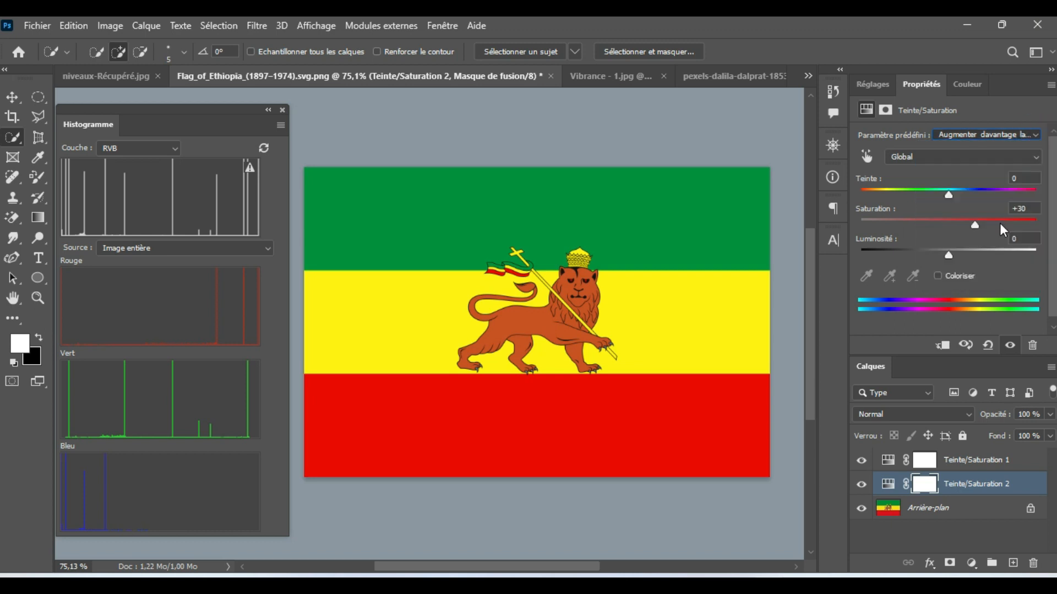
Apply the Jaune intense preset to the Teinte/Saturation 2 adjustment with a hue of +5
left_click(1028, 138)
left_click(956, 262)
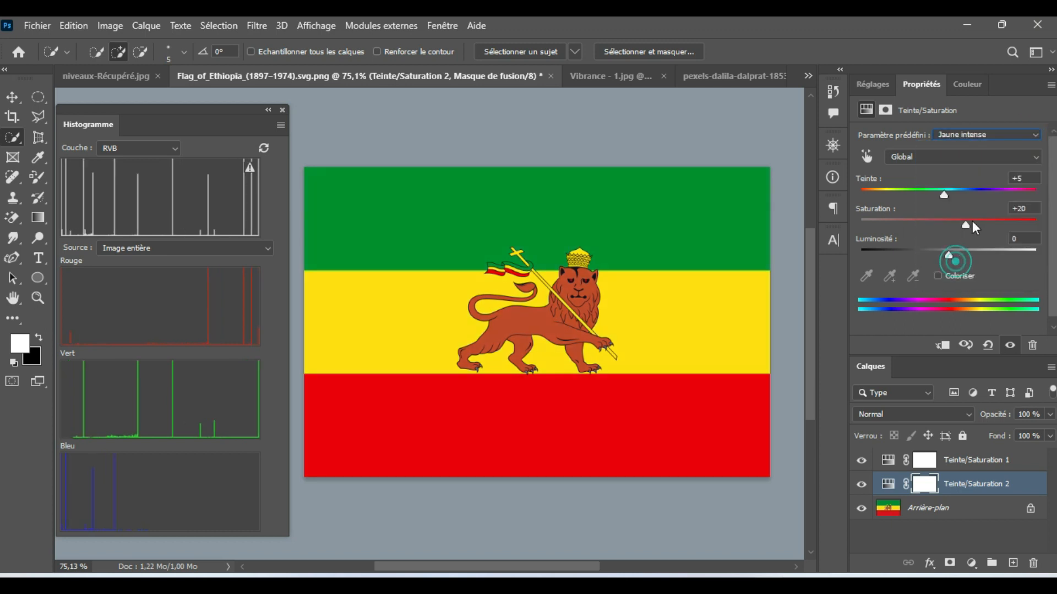
left_click(1033, 135)
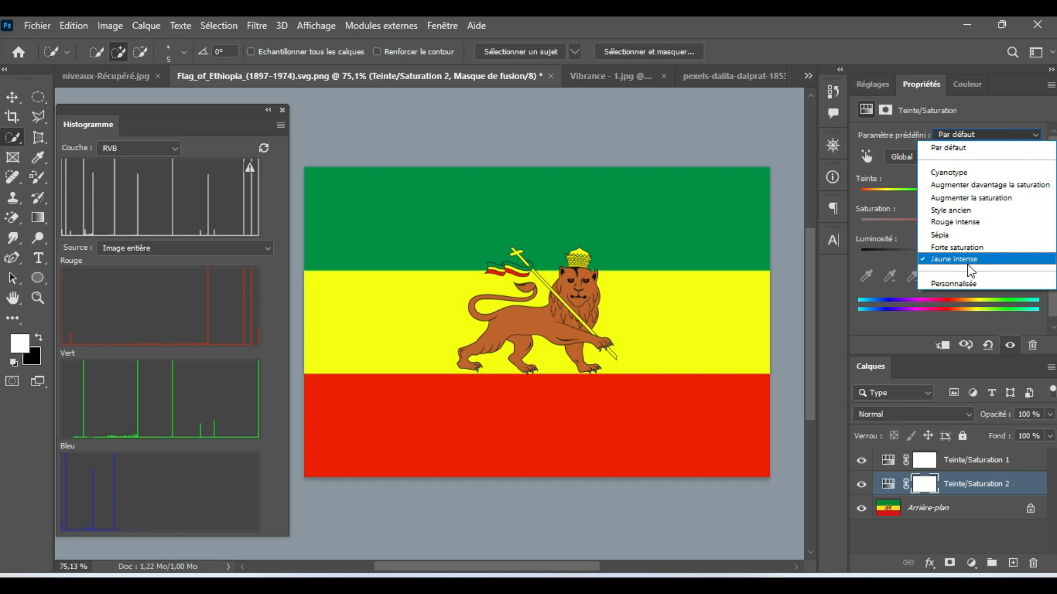
left_click(1036, 136)
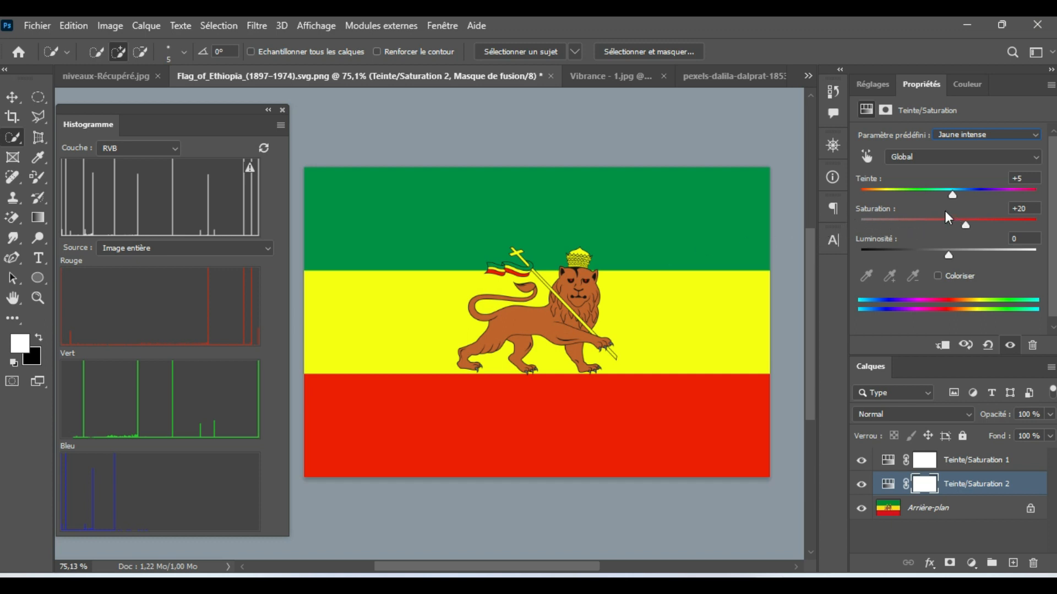
Set the saturation of the Teinte/Saturation 2 adjustment to -1 and its luminosity to +1
left_click_drag(963, 222, 863, 227)
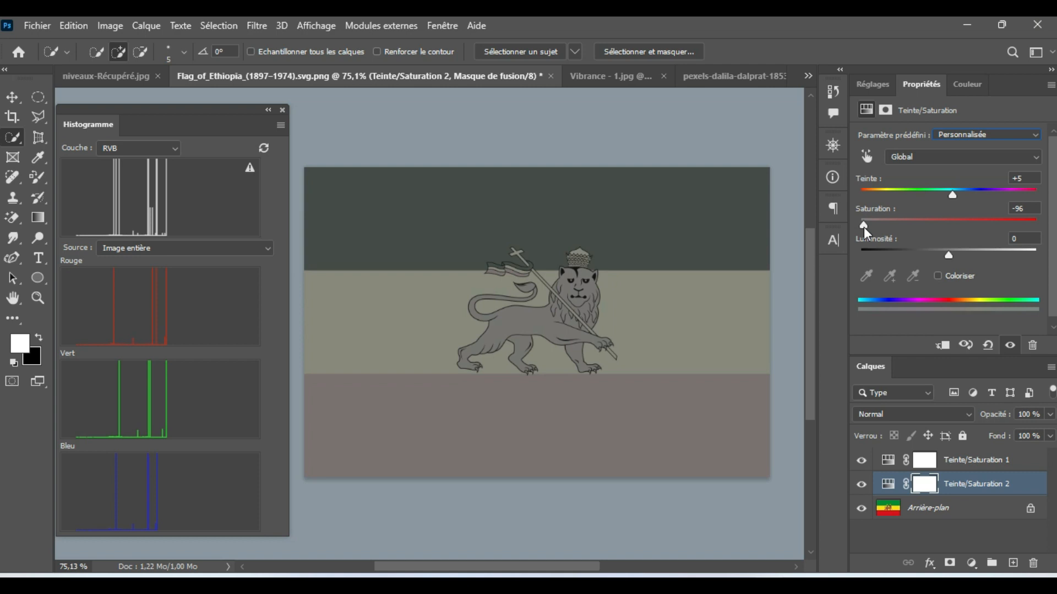
left_click_drag(864, 227, 916, 248)
left_click(950, 255)
key("ctrl+z")
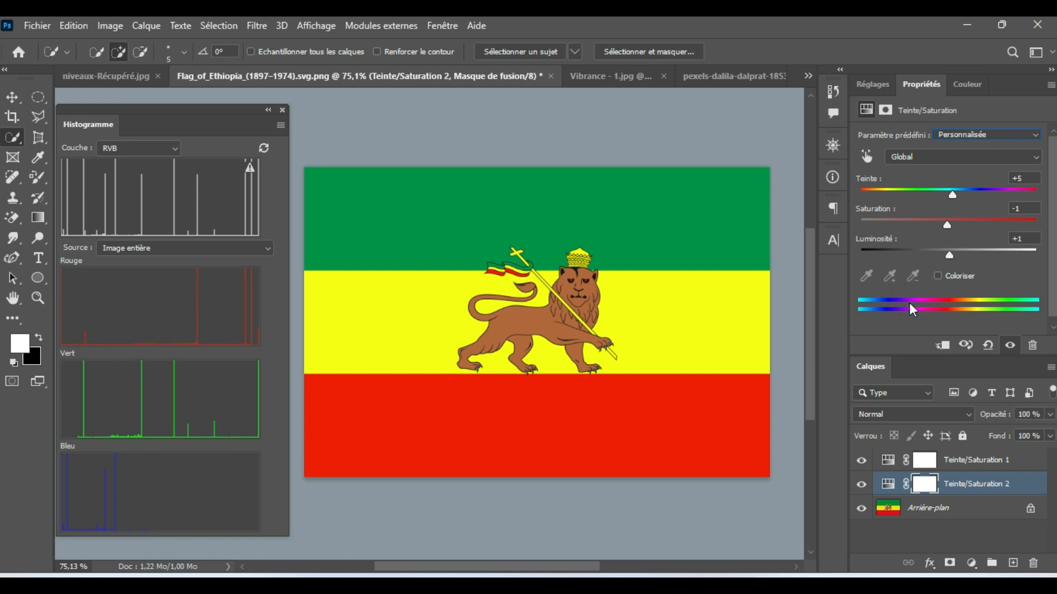
Examine how the colours follow each other in the adjustment's spectrum bars by shifting them through the hues
key("super")
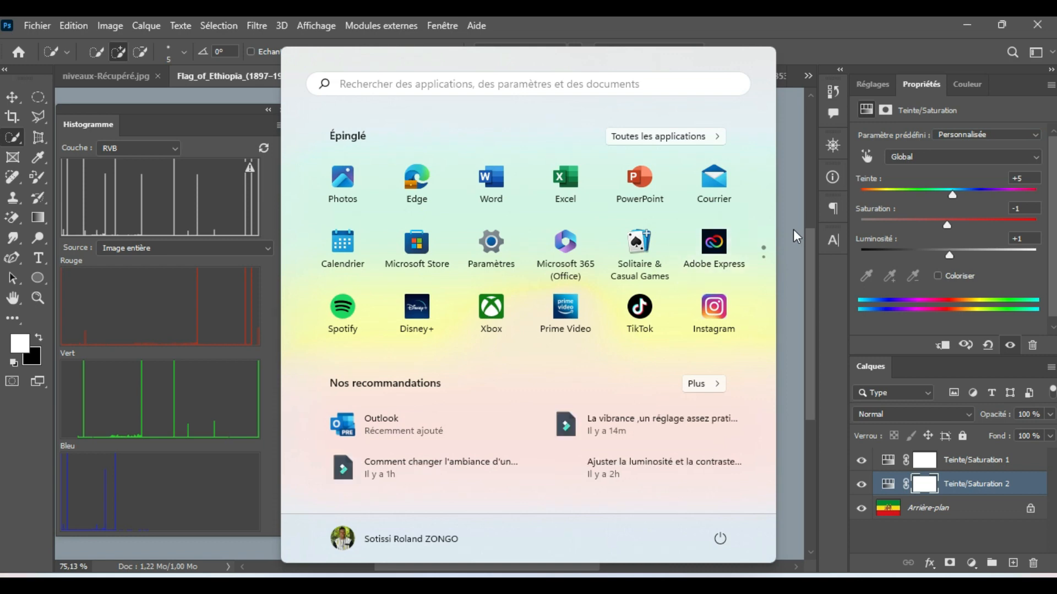
left_click(794, 229)
left_click(897, 301)
left_click(896, 302)
left_click_drag(896, 302, 864, 314)
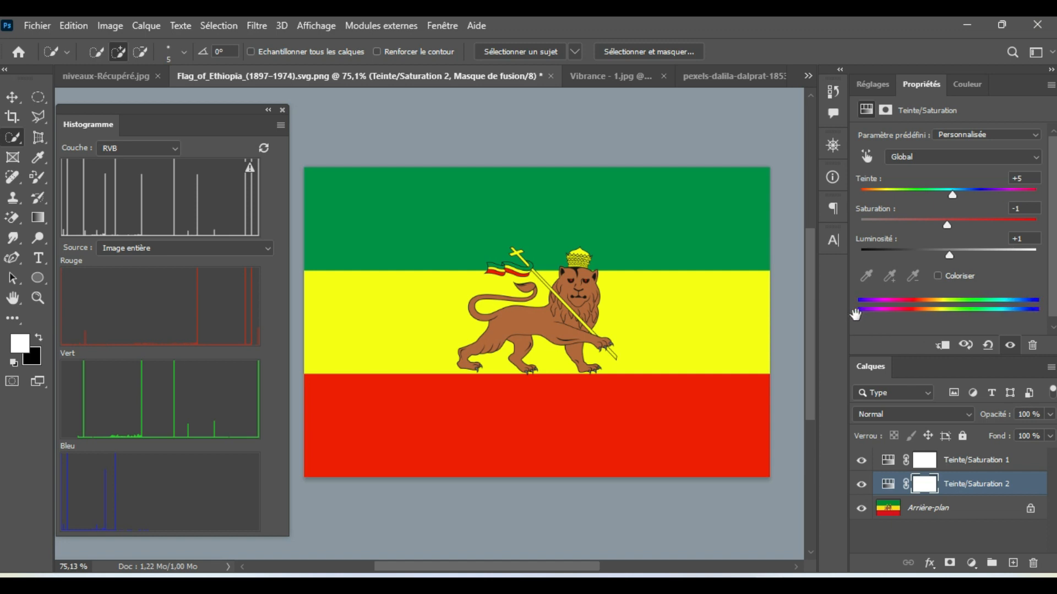
left_click_drag(1001, 308, 861, 308)
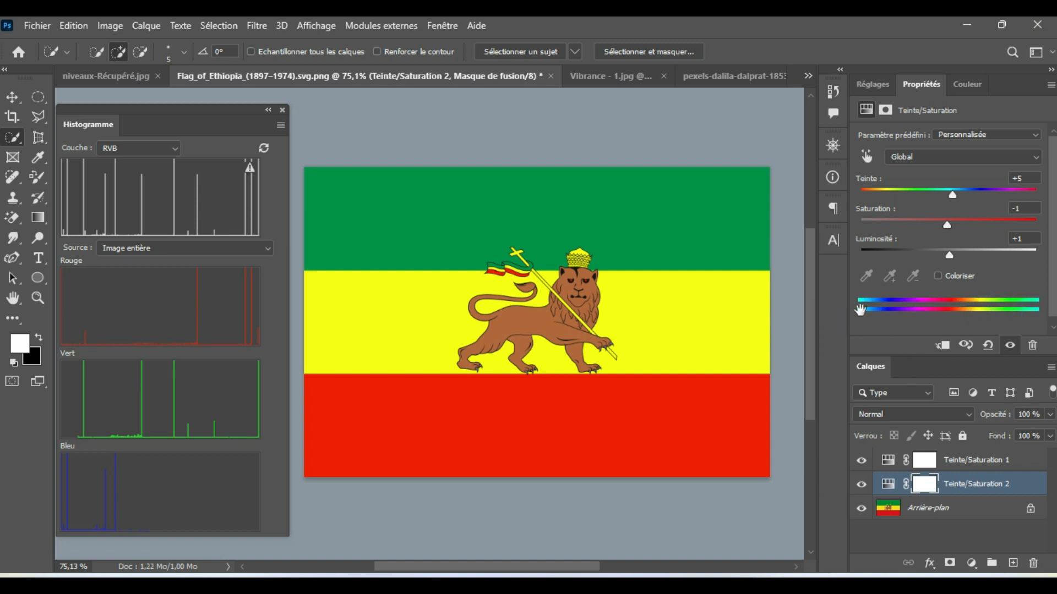
left_click_drag(1017, 301, 930, 300)
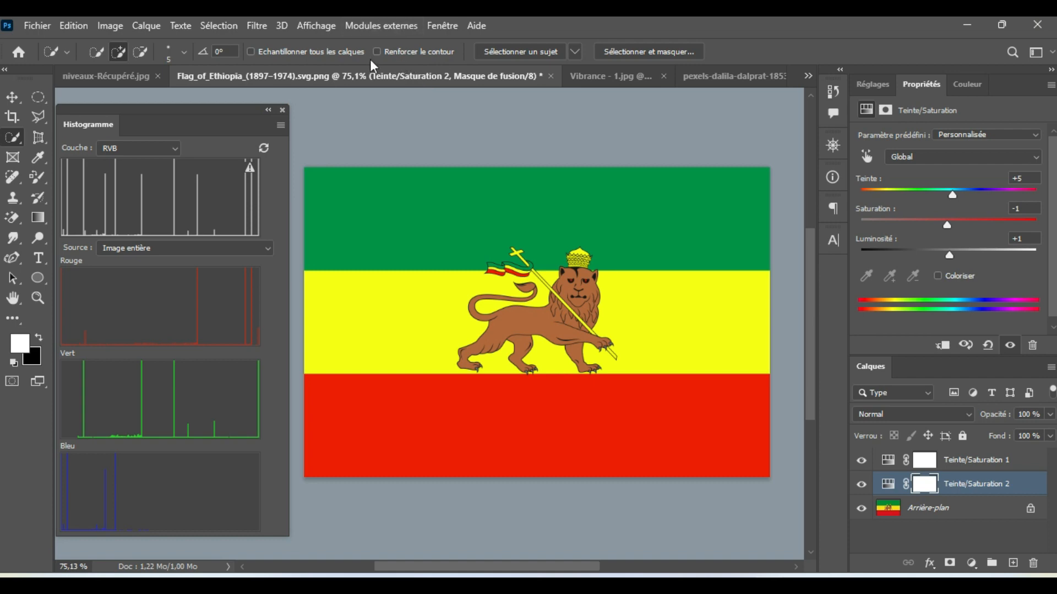
Open the image teinte_cycle_chromatique.png from the Téléchargements folder
left_click(41, 27)
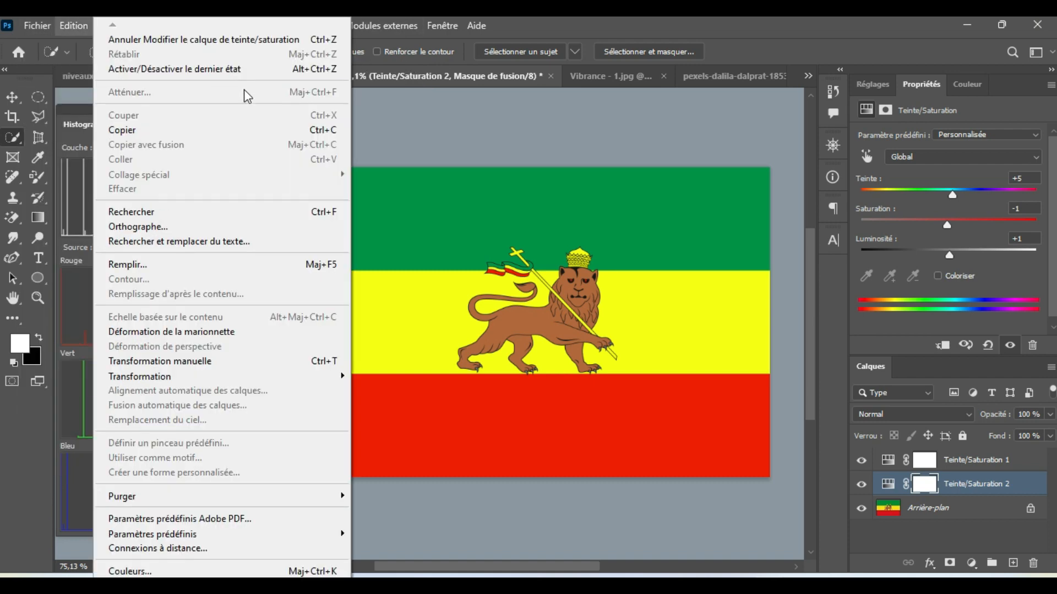
left_click(30, 27)
left_click(31, 28)
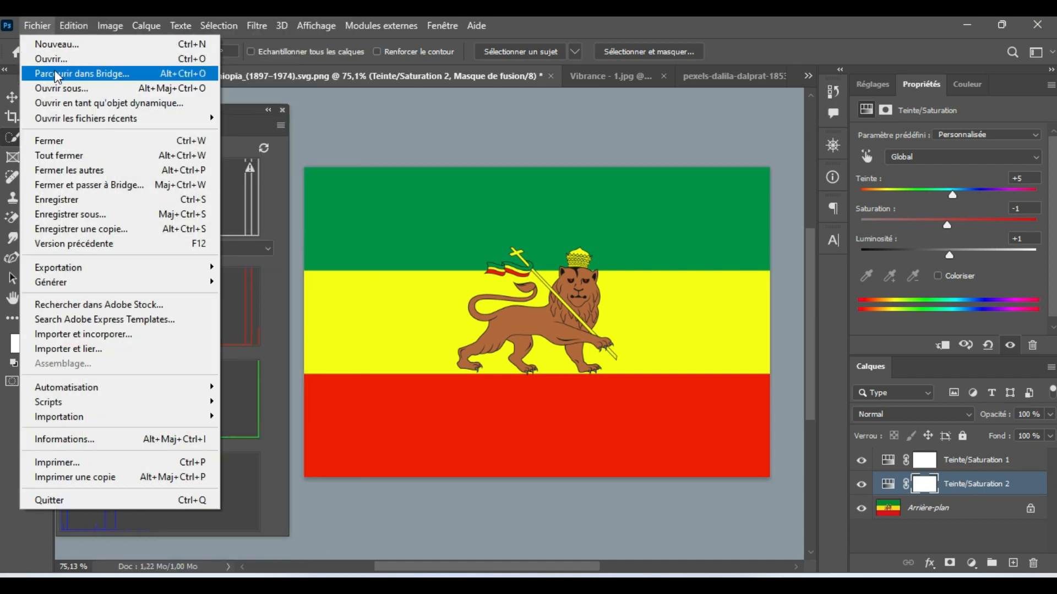
left_click(54, 72)
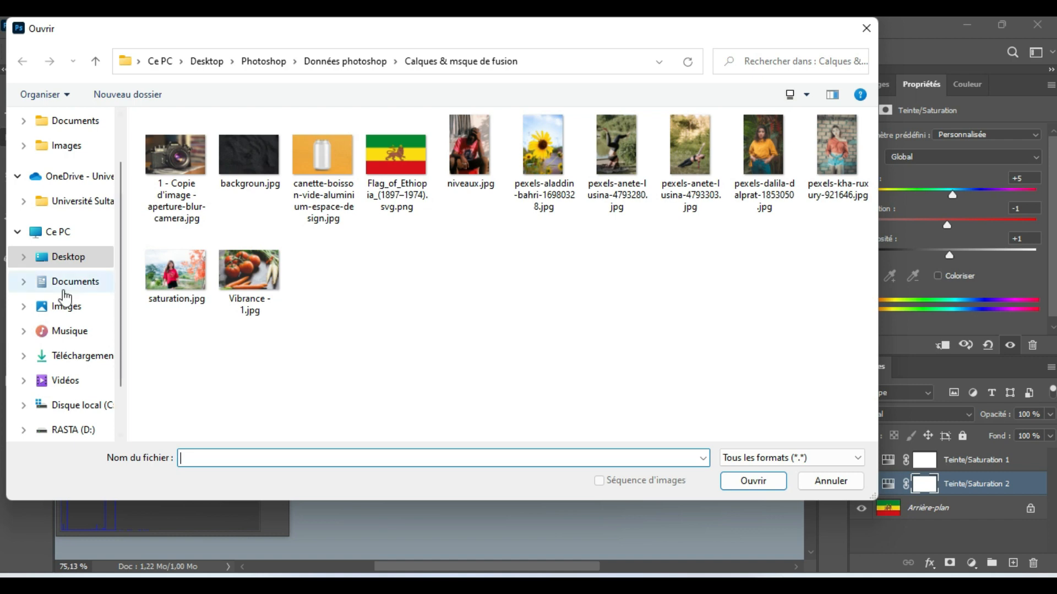
left_click(99, 359)
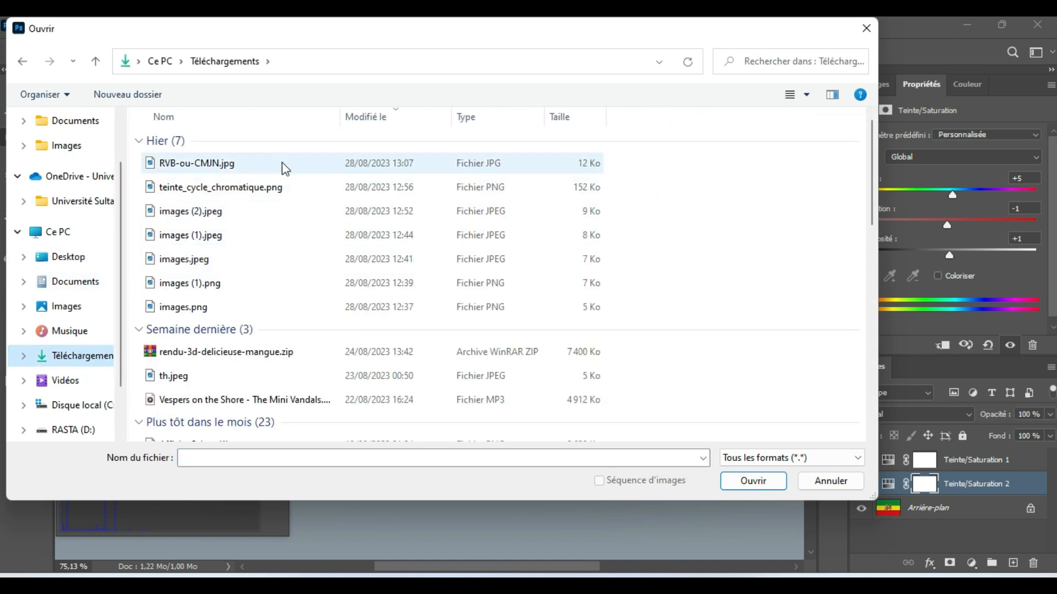
left_click(282, 189)
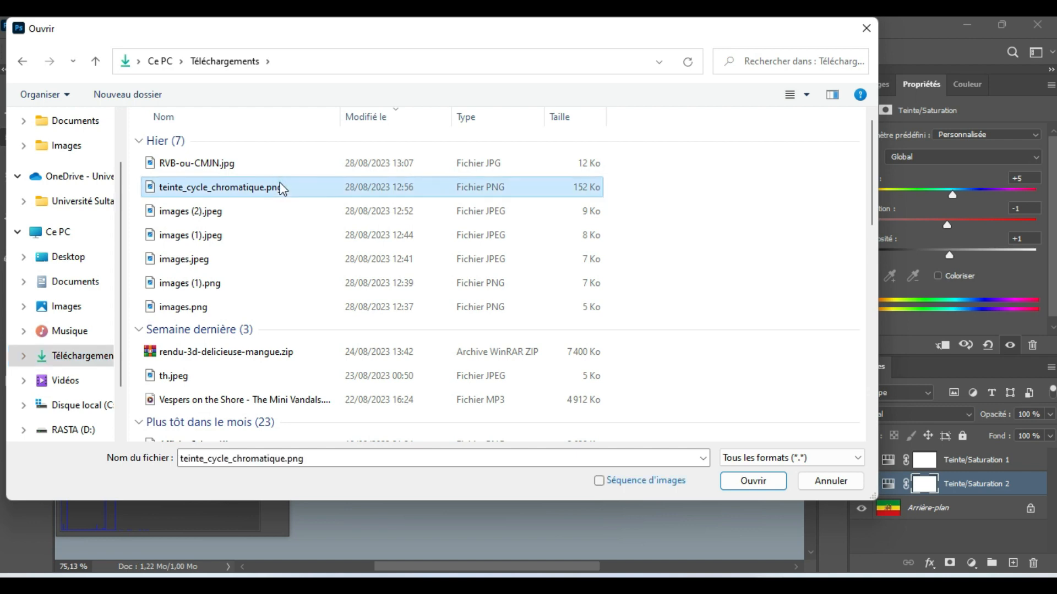
double_click(314, 189)
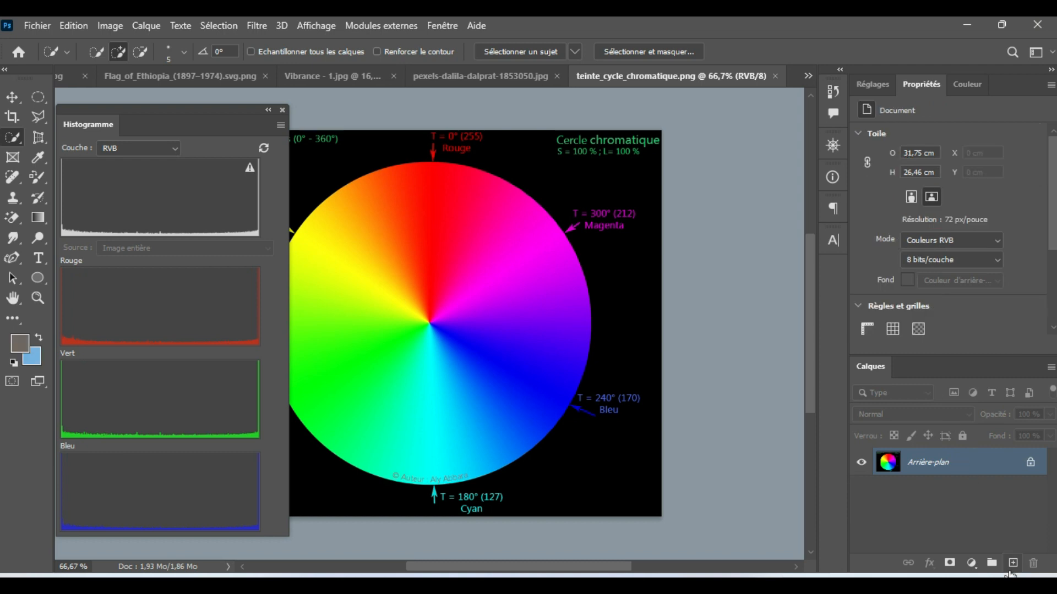
Add a Teinte/Saturation adjustment layer above the colour wheel and shift its global hue to +57
left_click(971, 562)
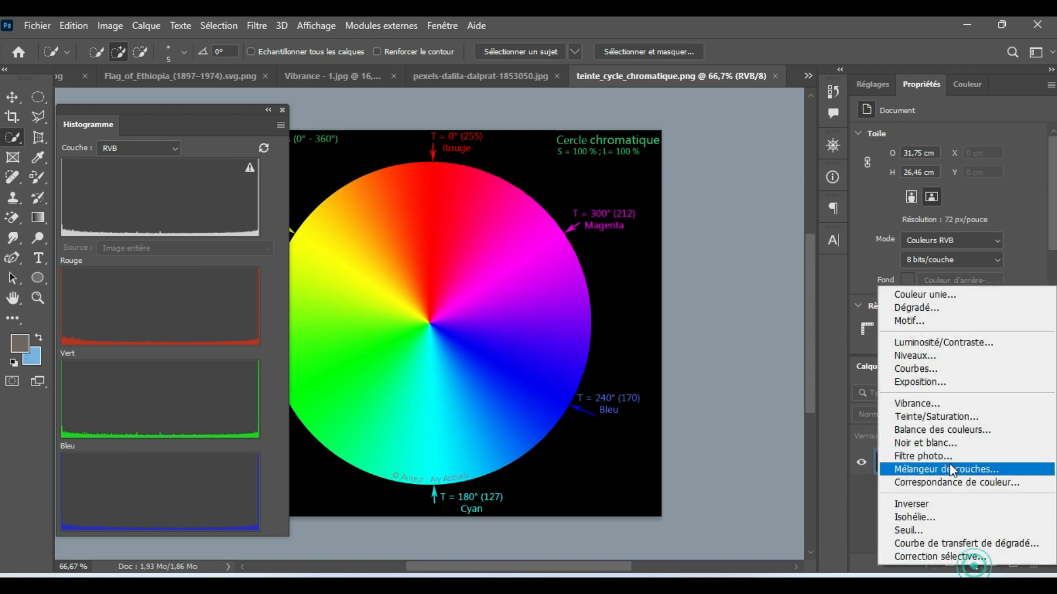
left_click(946, 415)
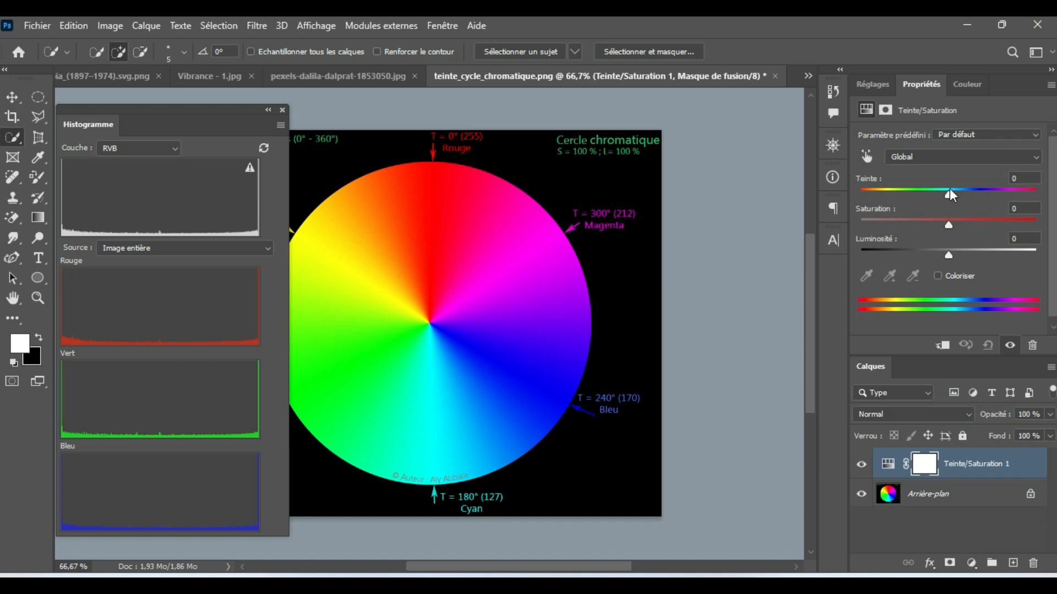
mouse_move(951, 198)
left_mouse_down()
mouse_move(943, 193)
mouse_move(1046, 199)
mouse_move(927, 201)
mouse_move(969, 192)
left_mouse_up()
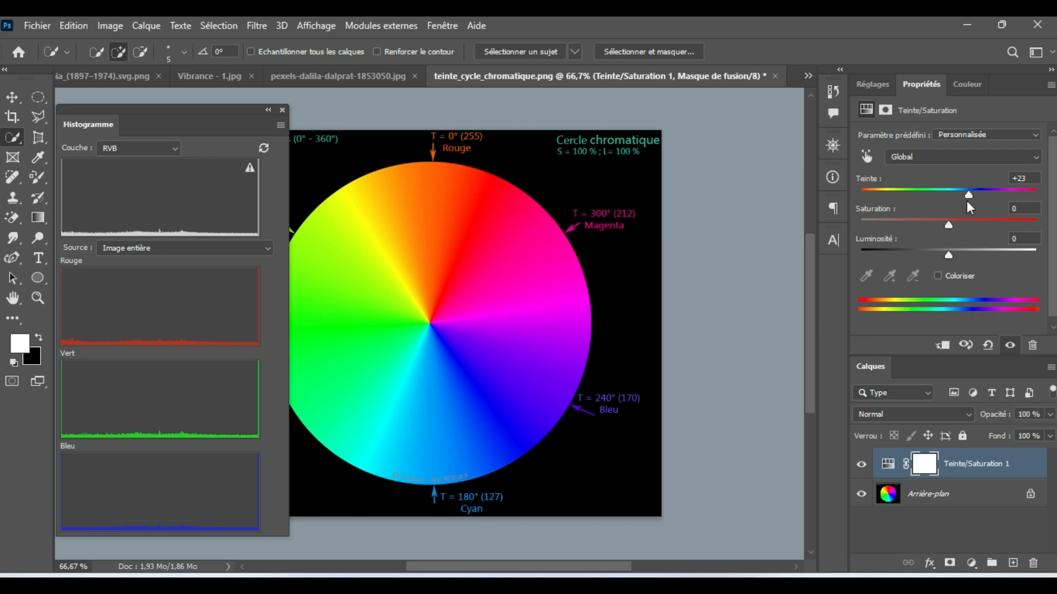
left_click_drag(970, 194, 944, 196)
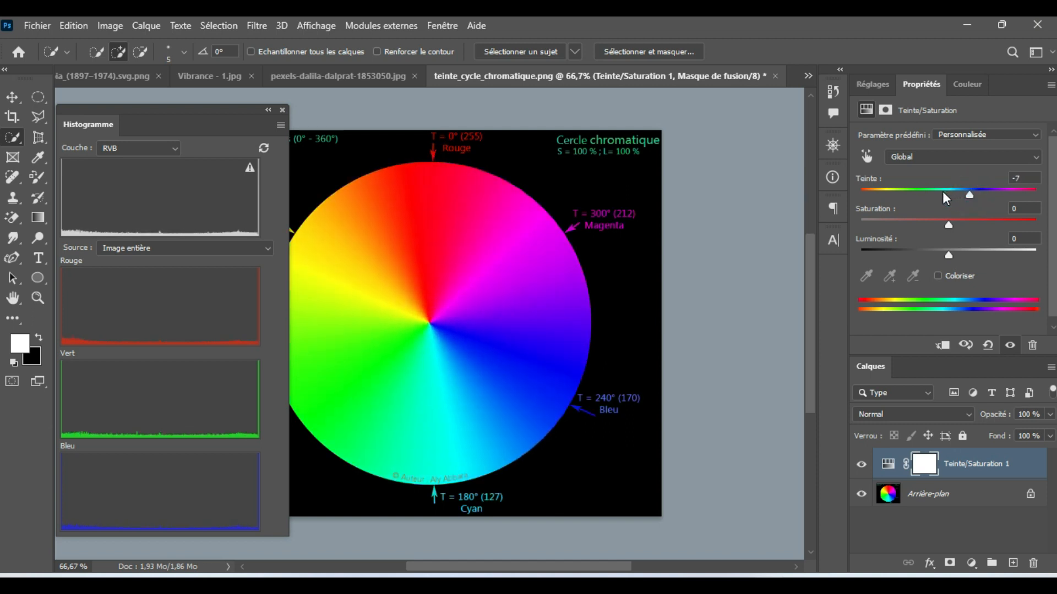
left_click_drag(940, 193, 992, 189)
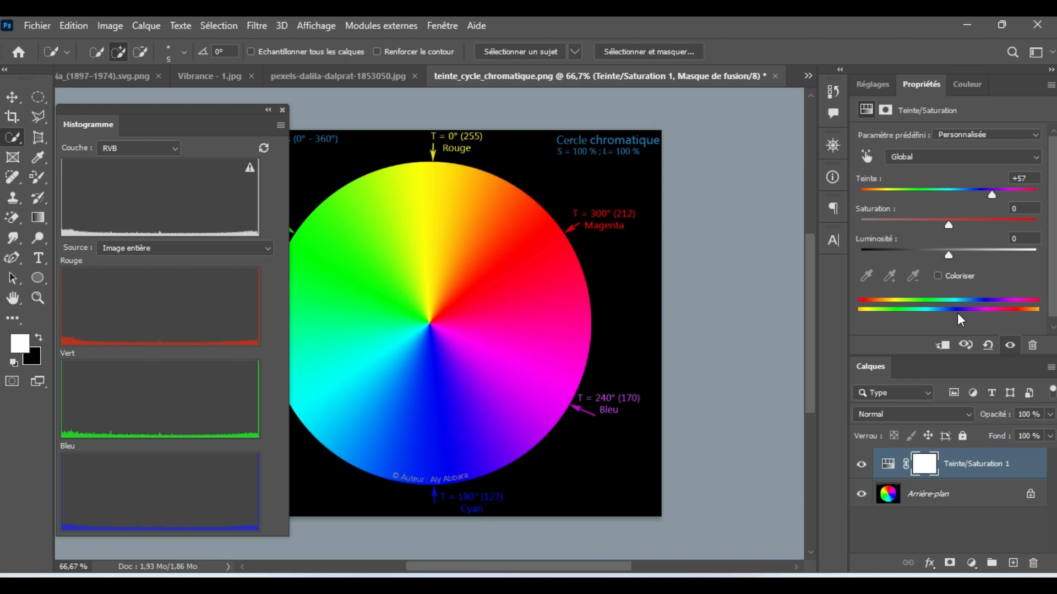
Close the colour wheel image without saving its changes
left_click(775, 76)
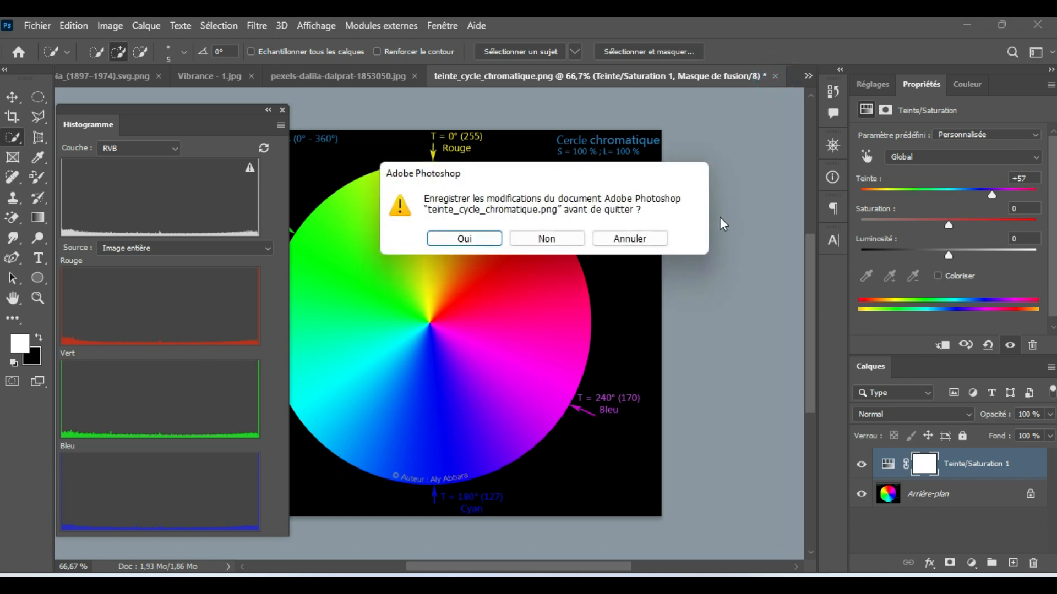
left_click(563, 240)
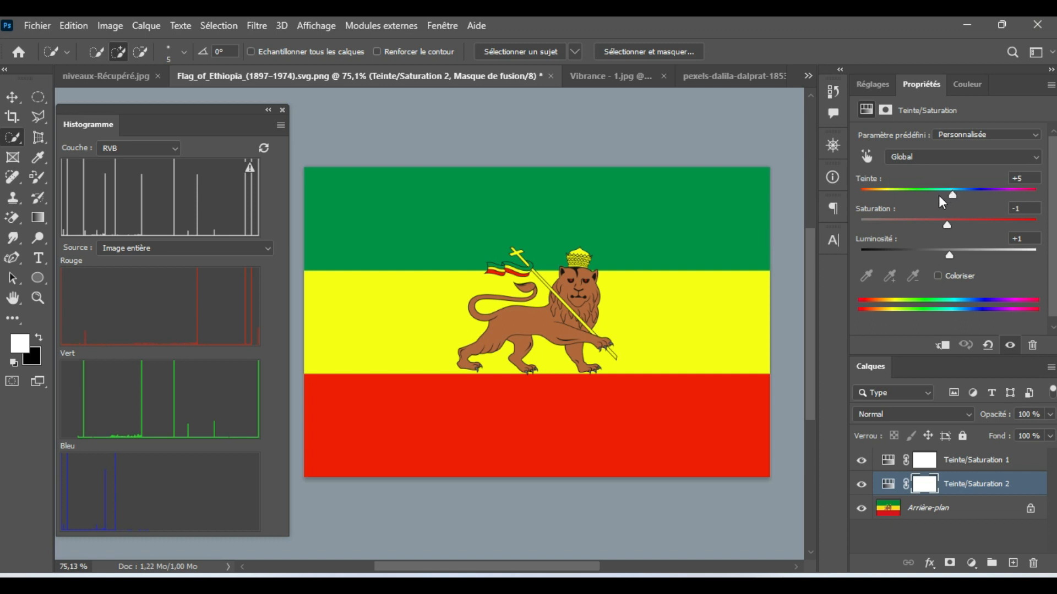
Try a global hue of +32 on the flag and reset the adjustment to its previous state
left_click_drag(952, 196, 976, 196)
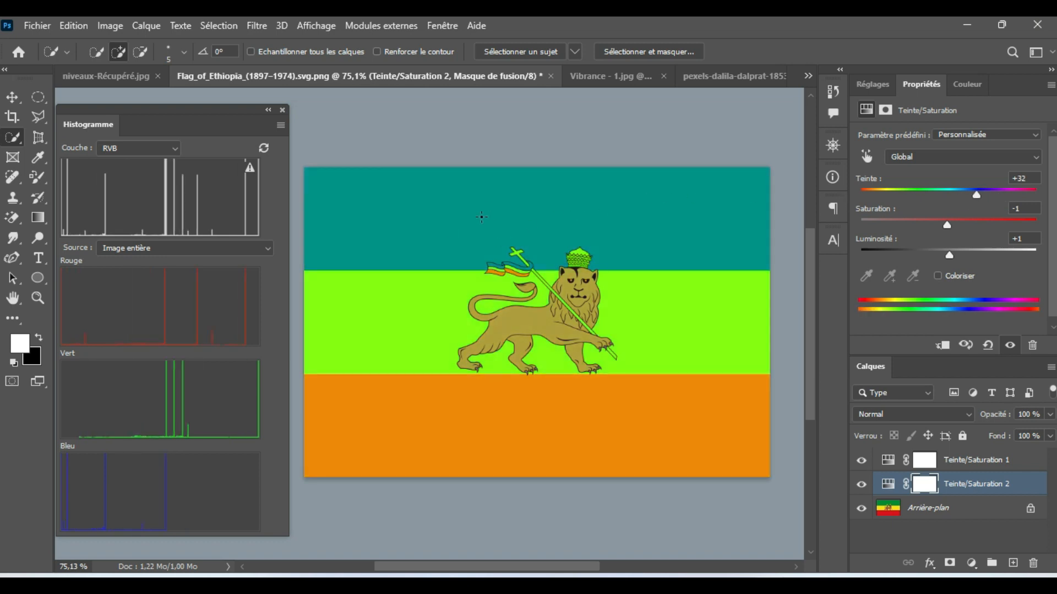
left_click(988, 347)
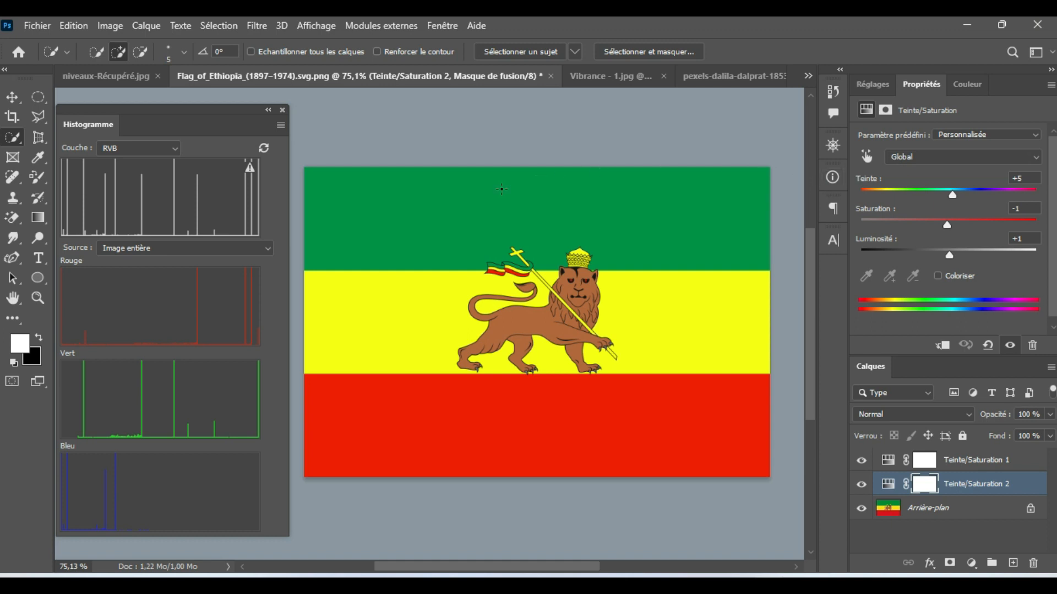
Target the Rouges range in Teinte/Saturation 2, set its hue to +22 and centre the reds in the spectrum bars
left_click(1034, 155)
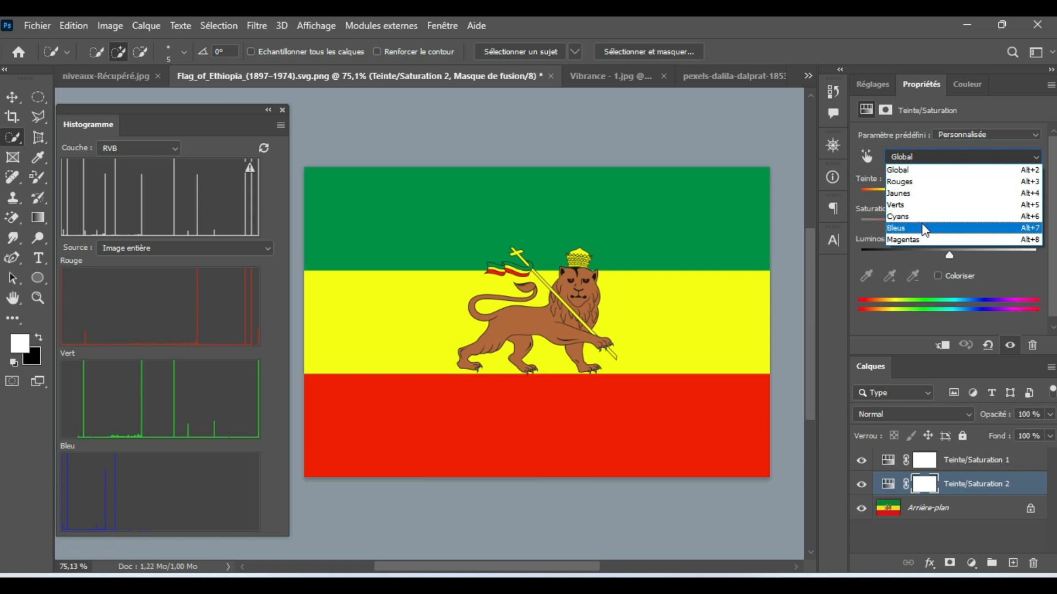
left_click(920, 186)
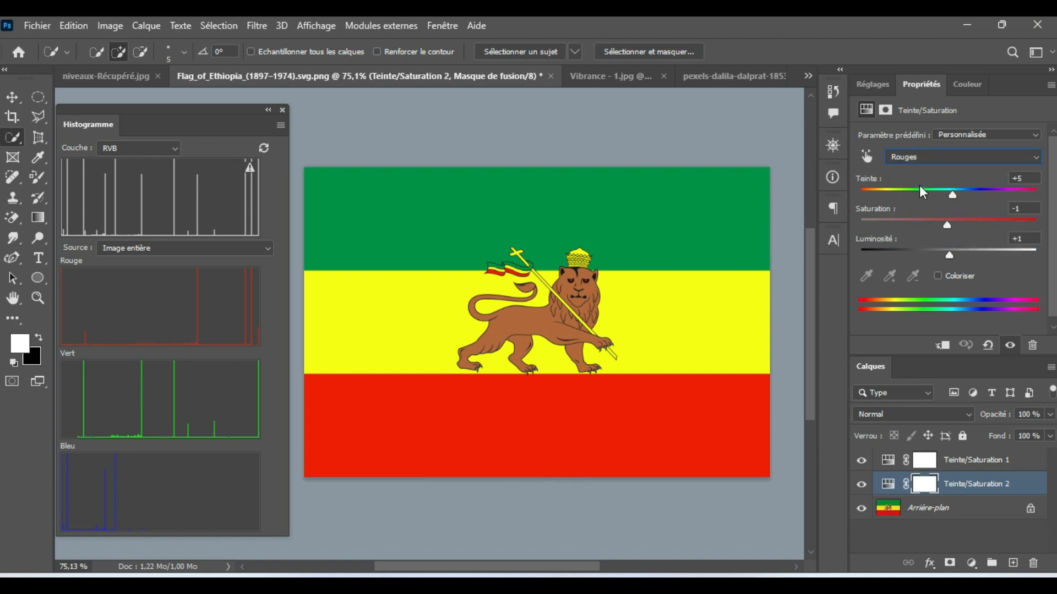
mouse_move(948, 194)
left_mouse_down()
mouse_move(994, 182)
mouse_move(919, 186)
mouse_move(969, 194)
left_mouse_up()
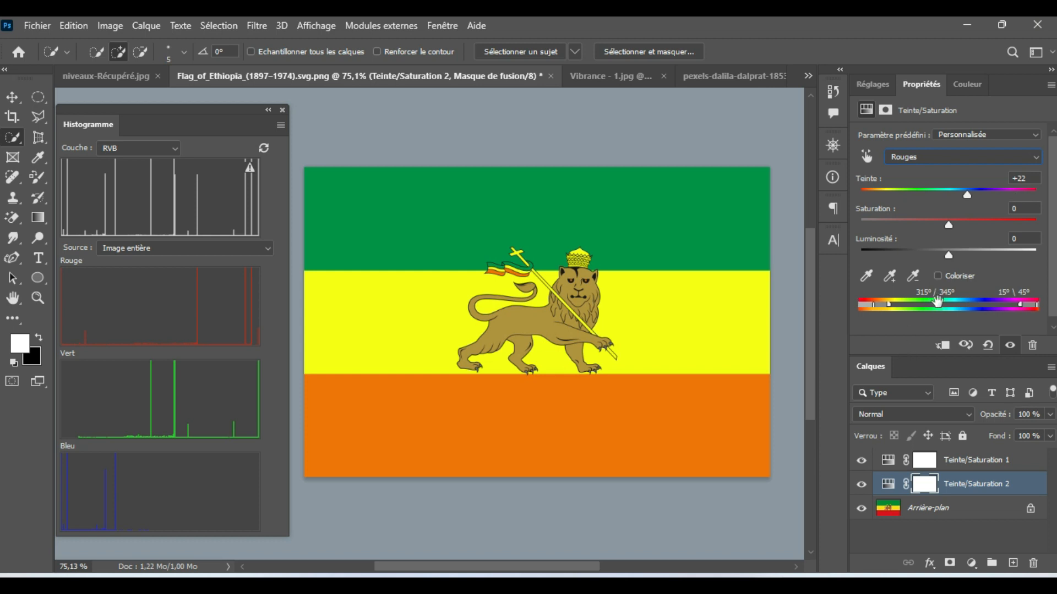
left_click_drag(936, 301, 996, 298)
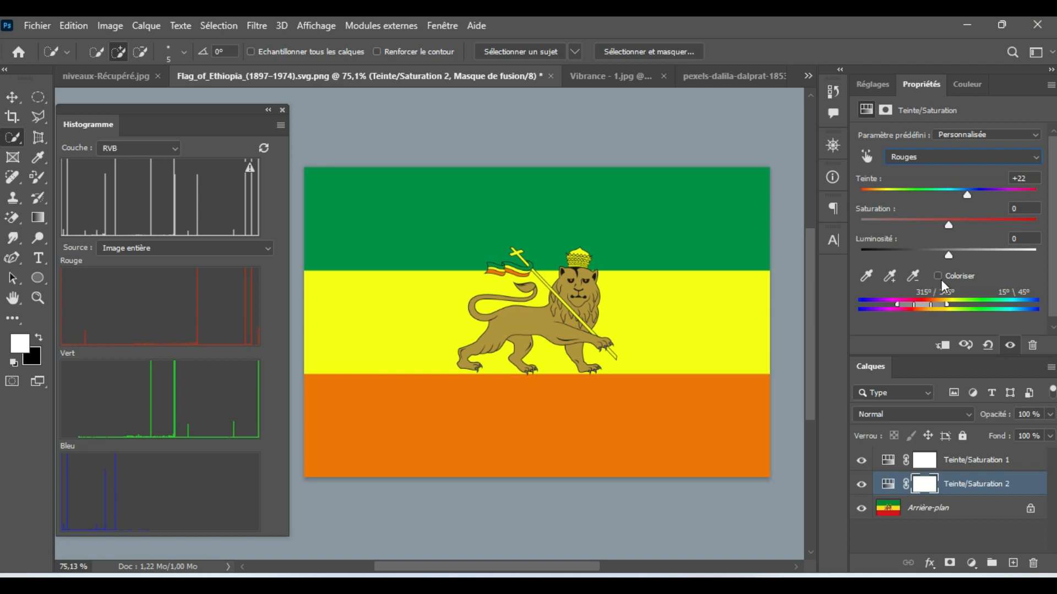
Narrow the affected Rouges range to 349°/355° and 6°\15°, testing it with the hue at 0 and +22
left_click_drag(967, 194, 951, 196)
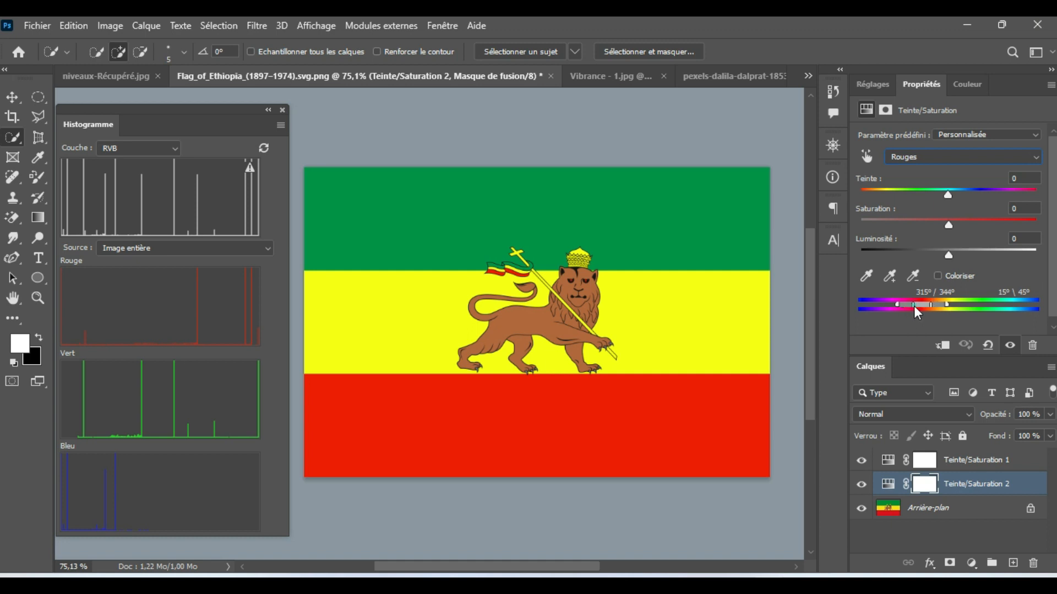
left_click_drag(919, 304, 926, 304)
left_click_drag(927, 304, 924, 305)
left_click_drag(948, 195, 975, 194)
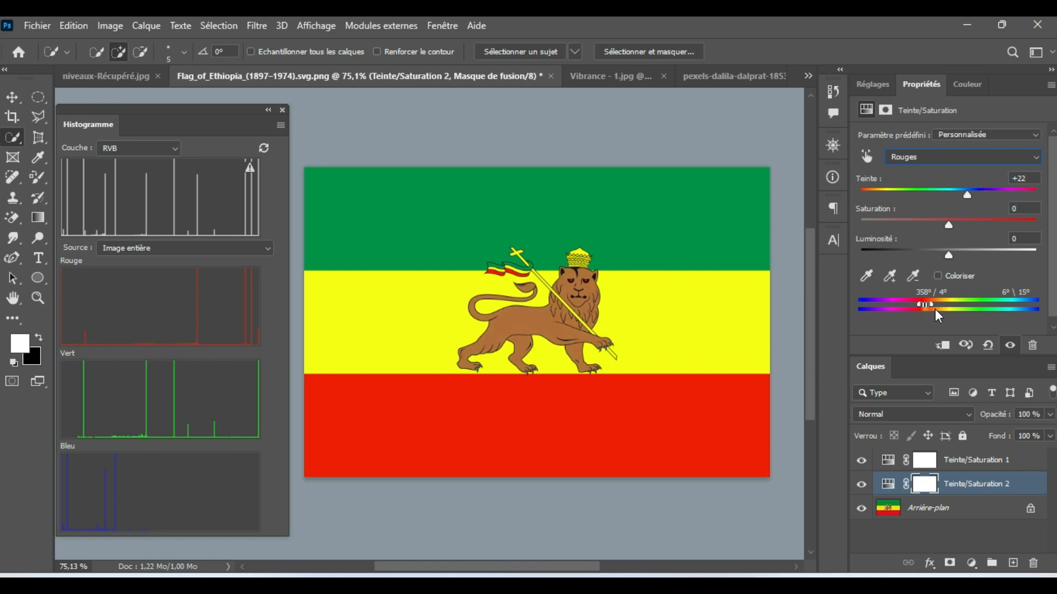
left_click_drag(923, 303, 920, 304)
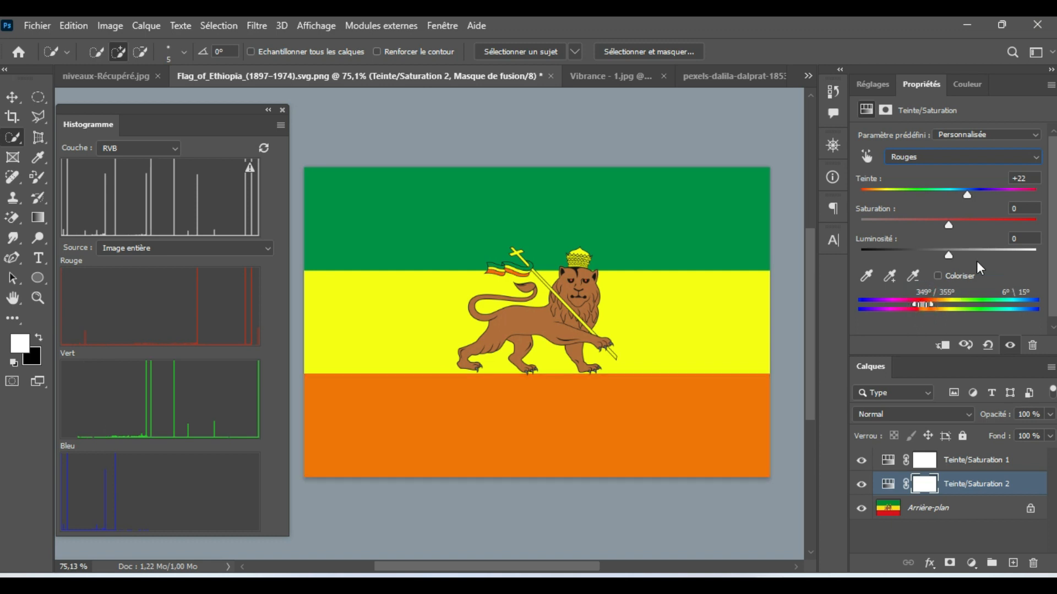
Set the hue of the Rouges range to -3 and its saturation to -15
left_click_drag(968, 194, 939, 201)
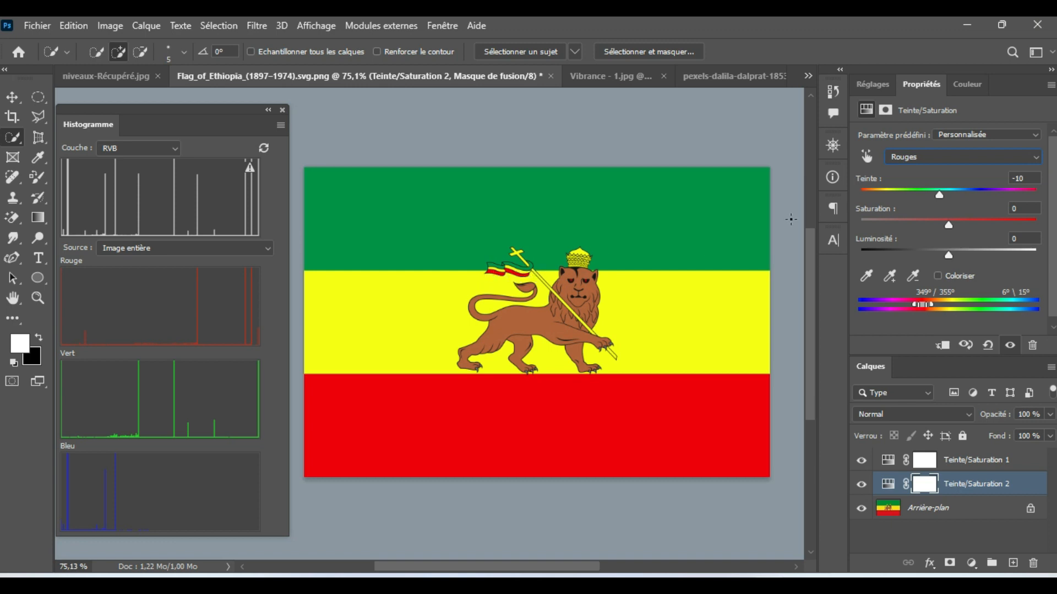
left_click_drag(935, 199, 953, 213)
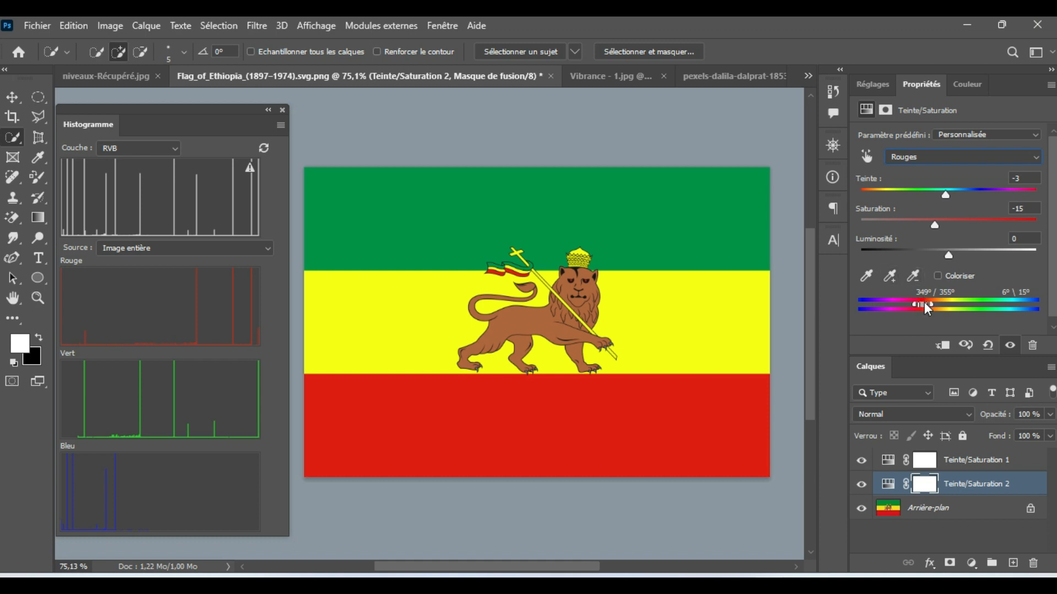
Try shifting the Rouges range to 336°/342° and 344°\15°, and adding the yellow stripe to the Verts range sampled from the flag
left_click_drag(924, 303, 917, 303)
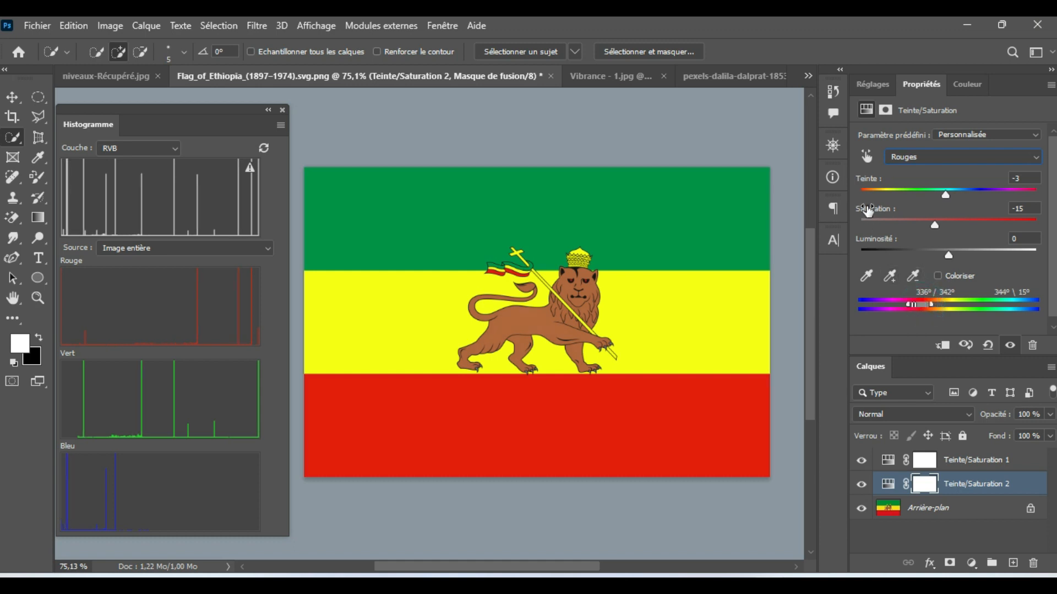
left_click(867, 156)
left_click(721, 238)
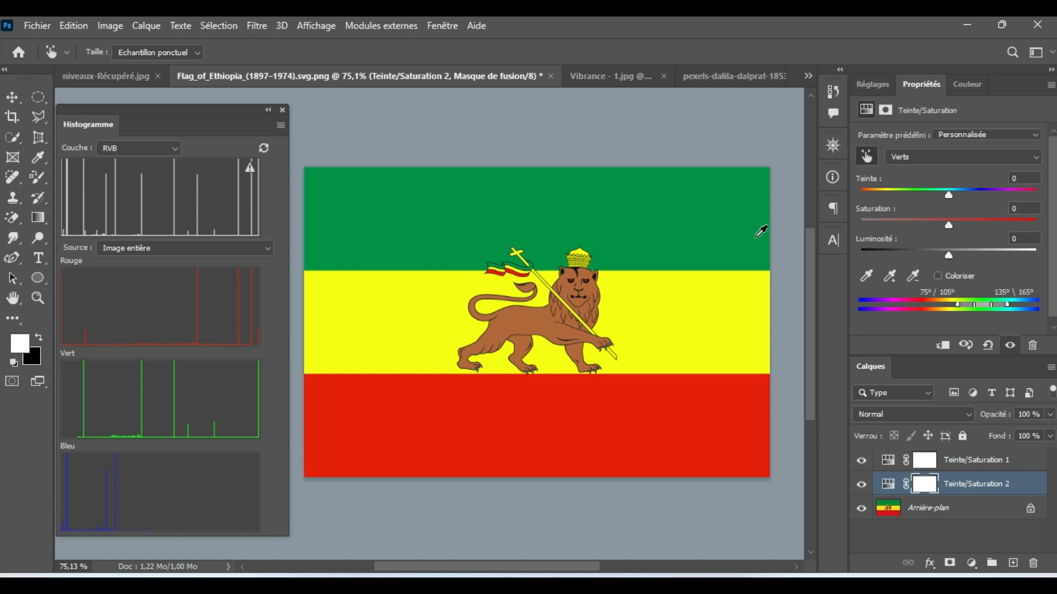
left_click(896, 278)
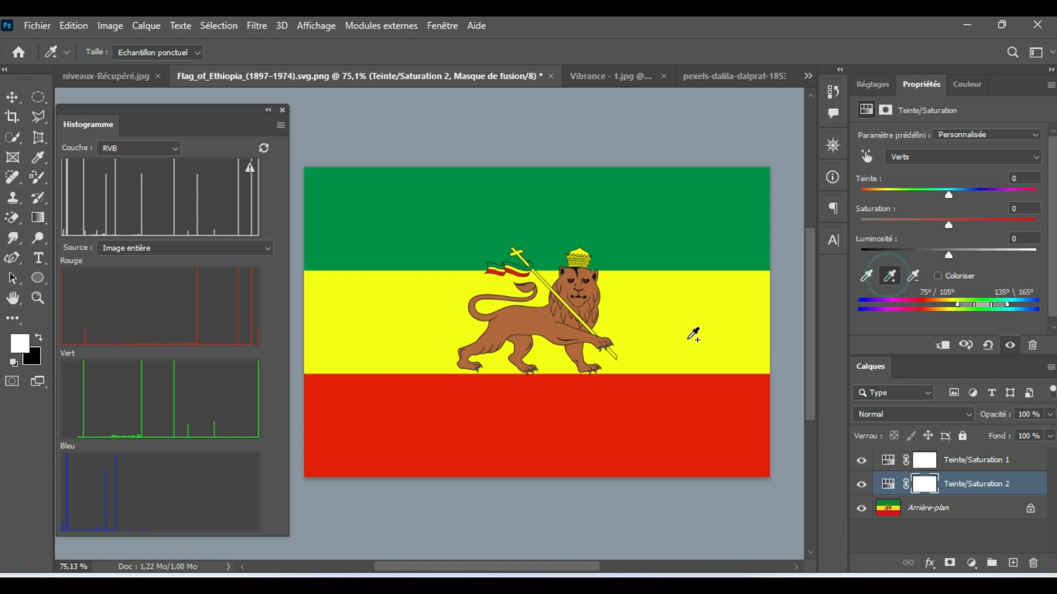
left_click(689, 317)
Reset the Teinte/Saturation 2 adjustment and target the Verts range by sampling the flag's green stripe
left_click(988, 345)
key("w")
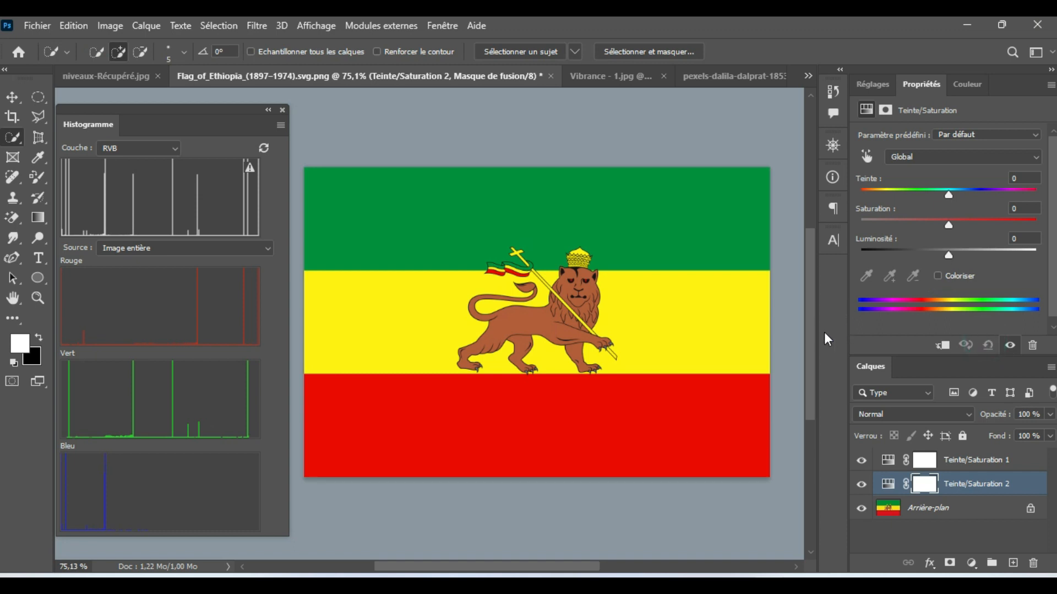
left_click(869, 158)
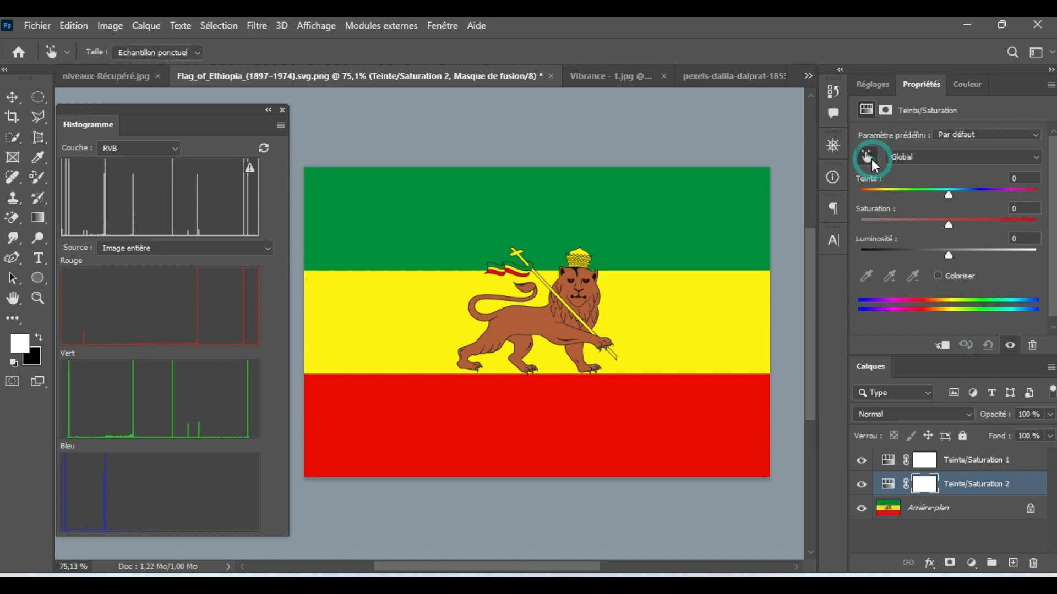
left_click(707, 214)
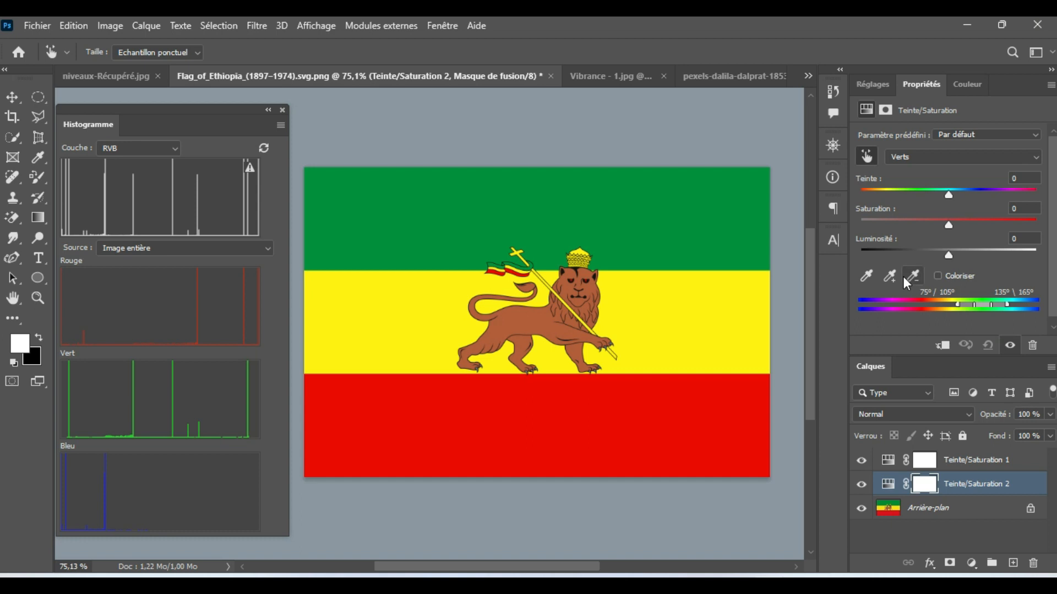
Extend the Verts range to include the flag's yellow stripe and set its hue to -27
left_click(891, 276)
left_click(740, 303)
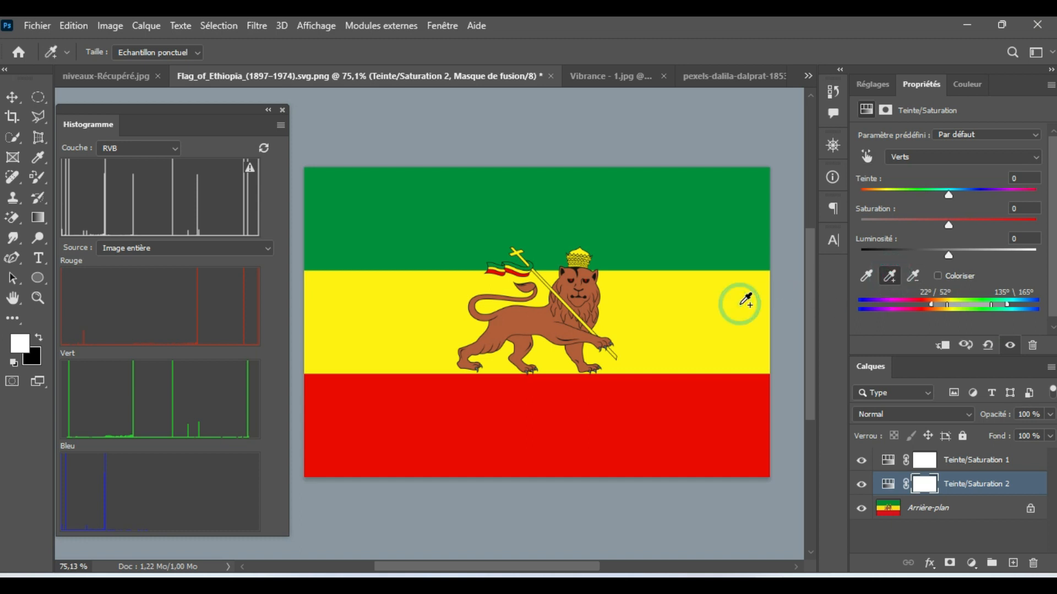
left_click_drag(951, 199, 925, 189)
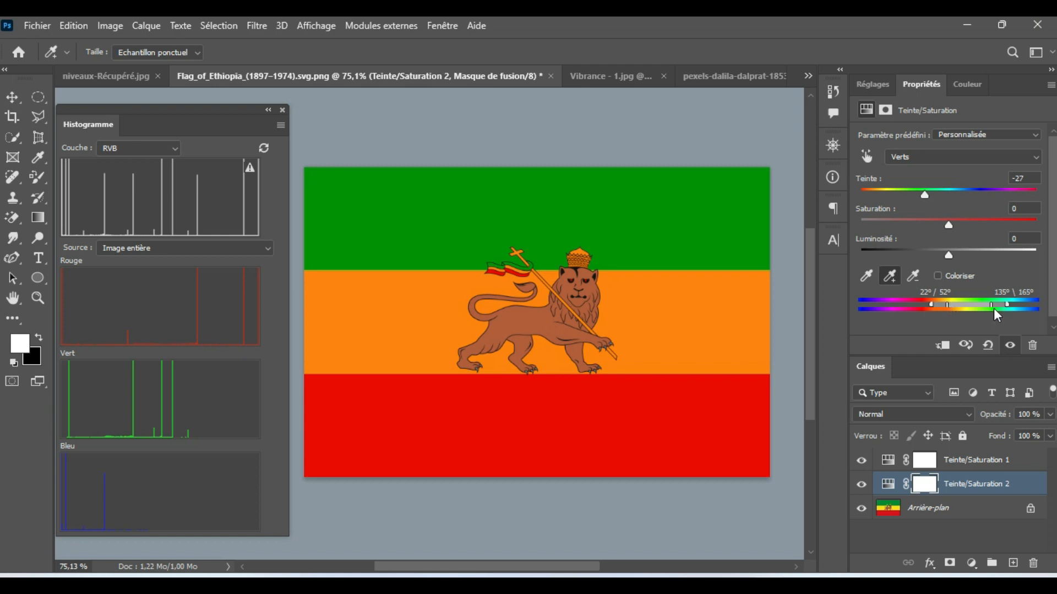
Subtract the flag's yellow from the affected Verts range by sampling the yellow stripe
left_click(900, 278)
left_click(914, 276)
left_click(680, 311)
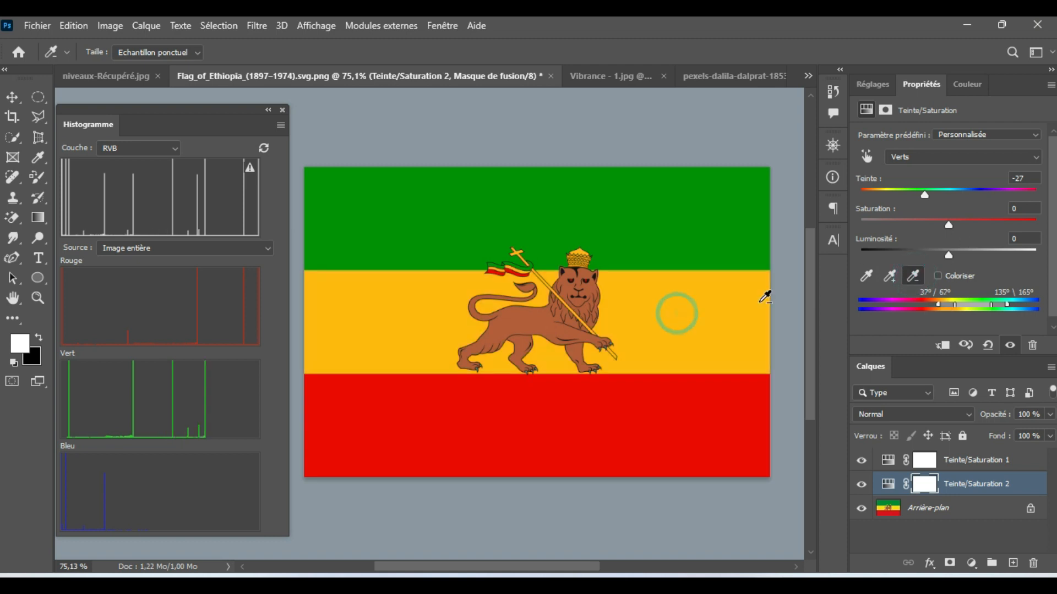
Set the hue of the Verts range to +5 and narrow its lower limits to 49°/67°
left_click_drag(925, 196, 874, 197)
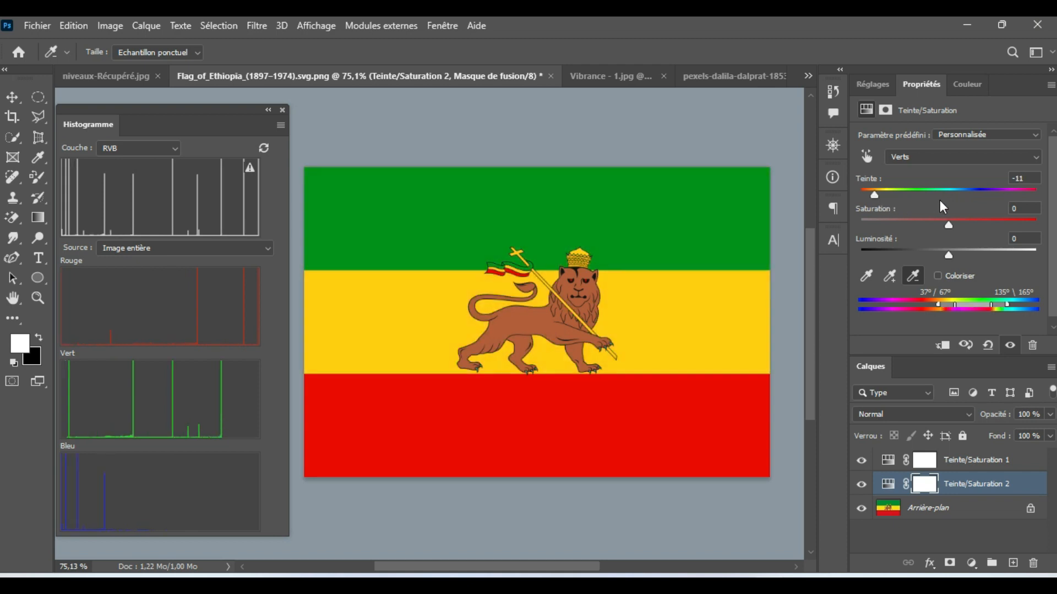
left_click_drag(939, 200, 952, 201)
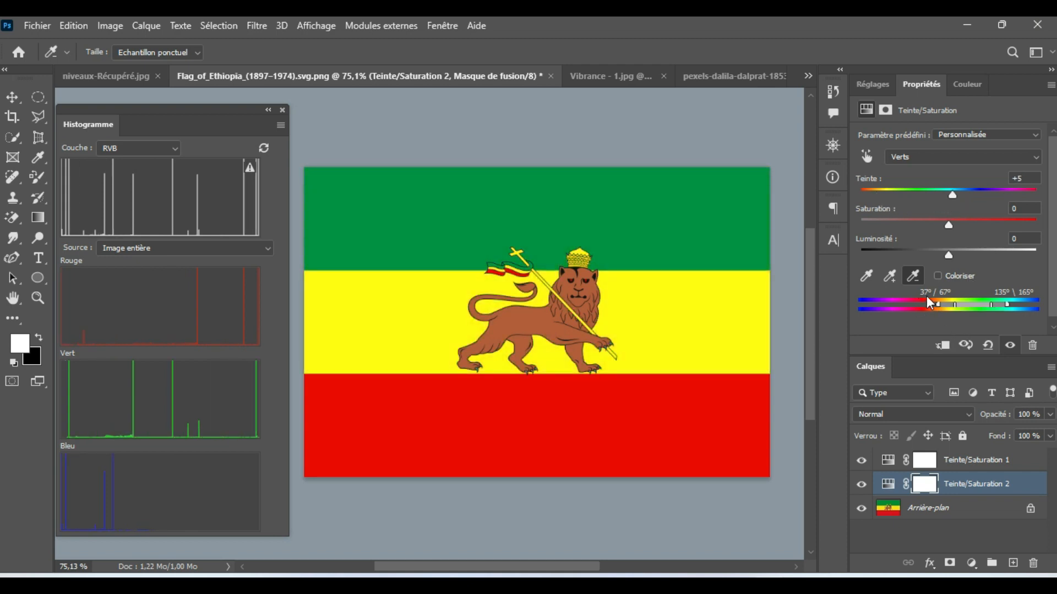
left_click_drag(940, 306, 944, 305)
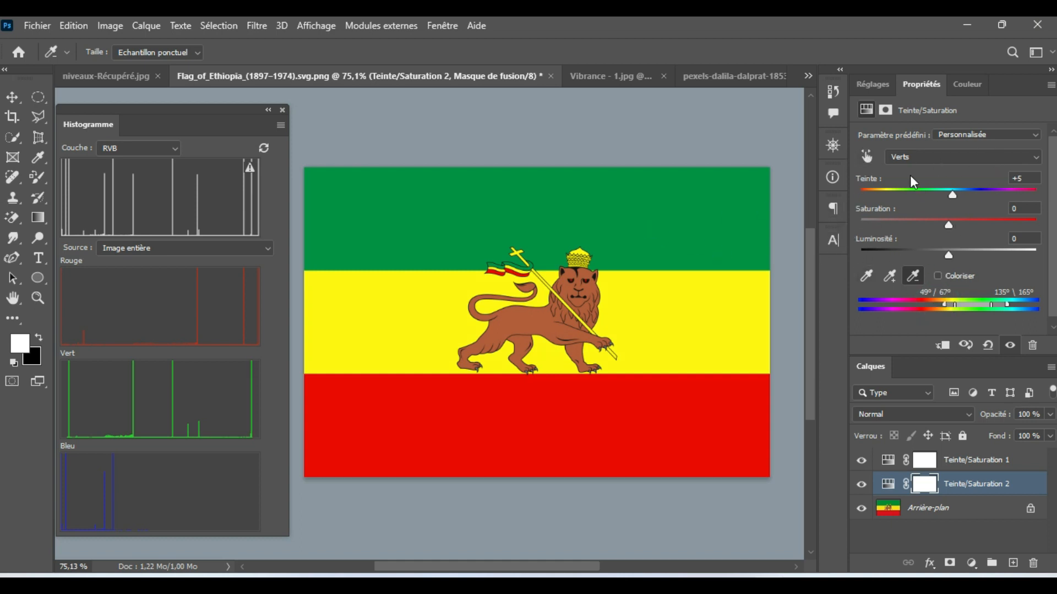
Set the saturation of the Verts range to +8 and its luminosity to +19
scroll(925, 214, "down", 1)
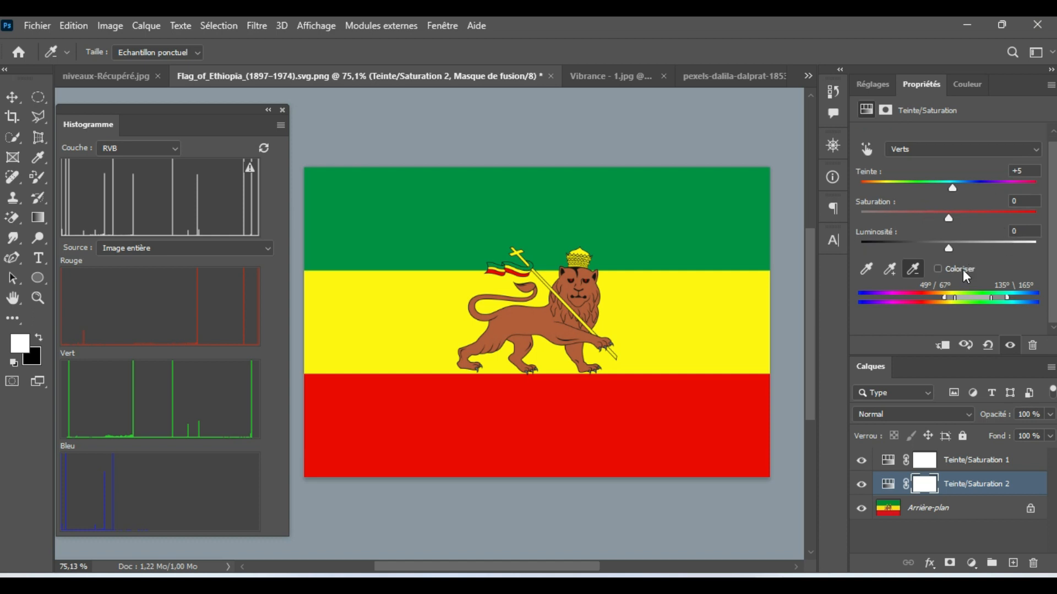
left_click_drag(949, 220, 999, 217)
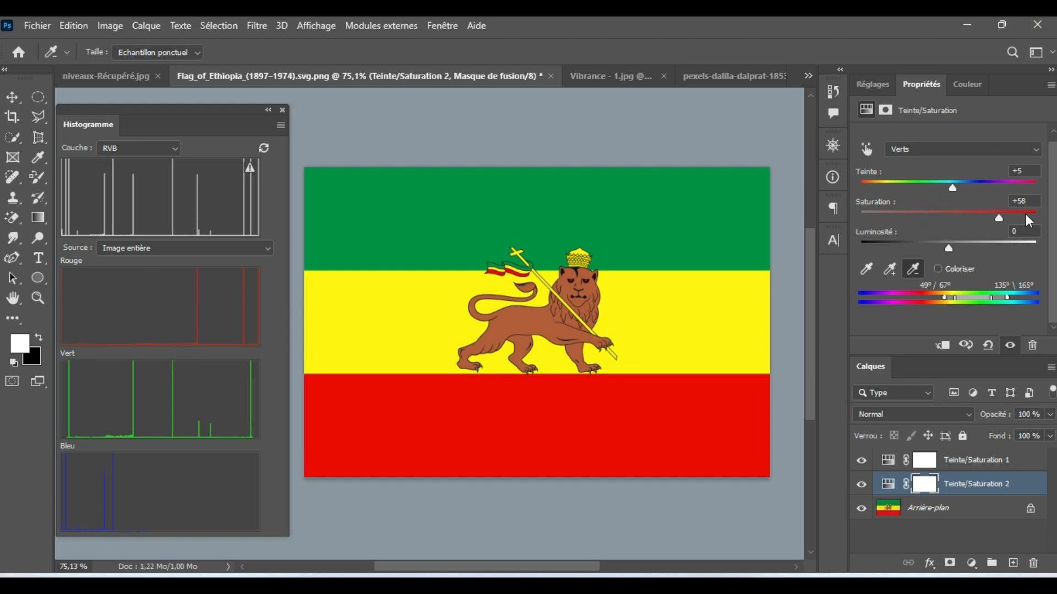
left_click_drag(996, 222, 966, 248)
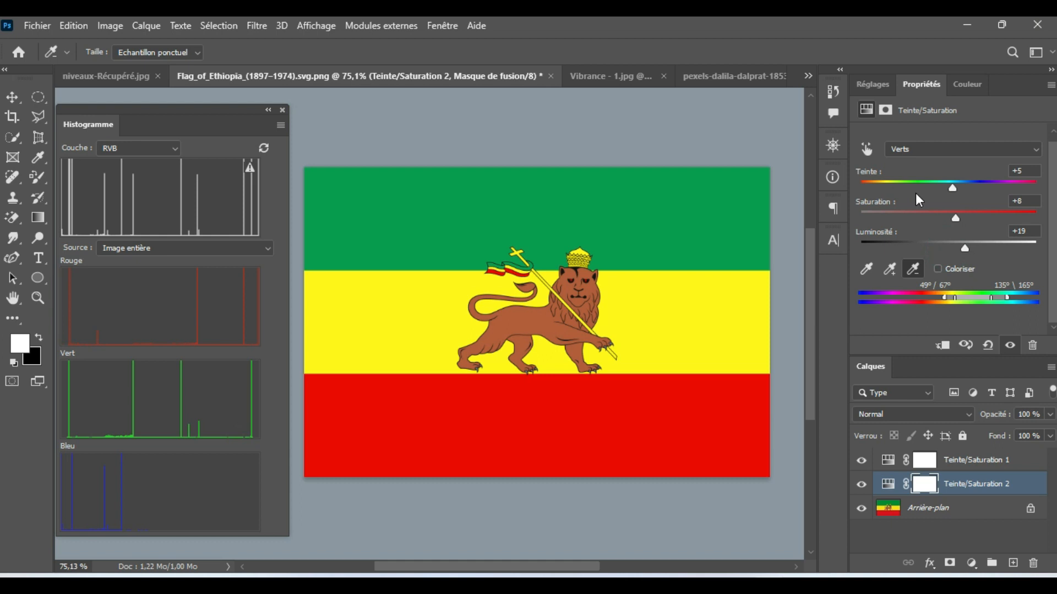
scroll(916, 192, "up", 1)
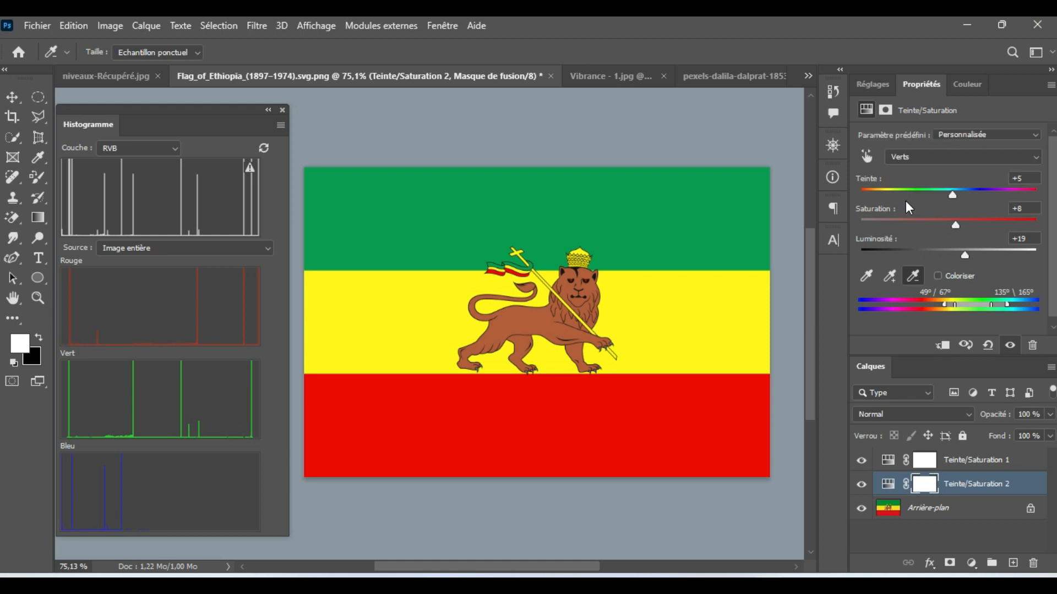
Switch to Vibrance - 1.jpg, try a global hue of +10 with a Teinte/Saturation adjustment layer, and delete that layer
left_click(588, 77)
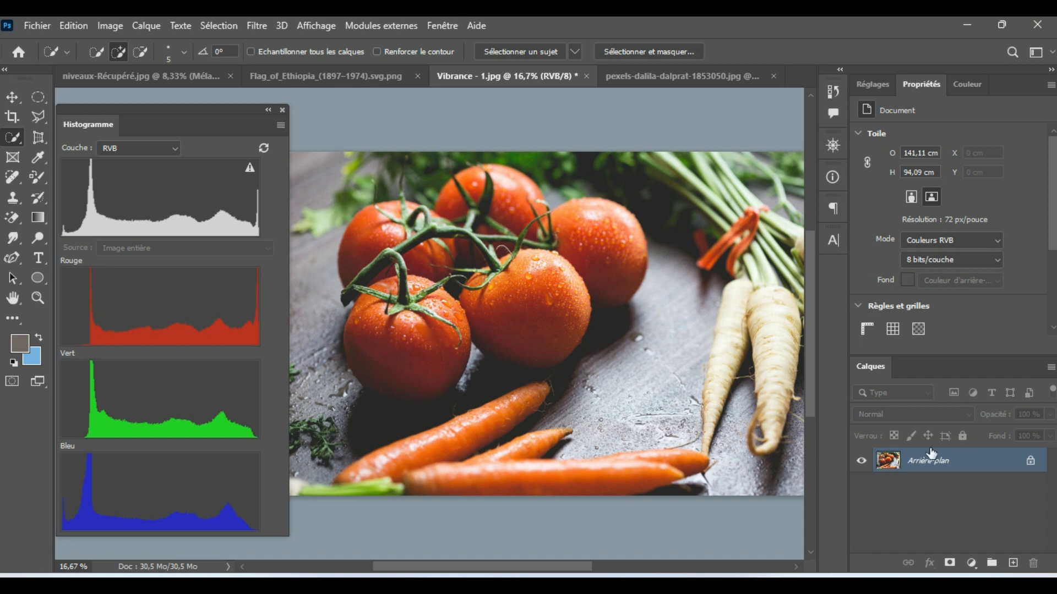
left_click(972, 562)
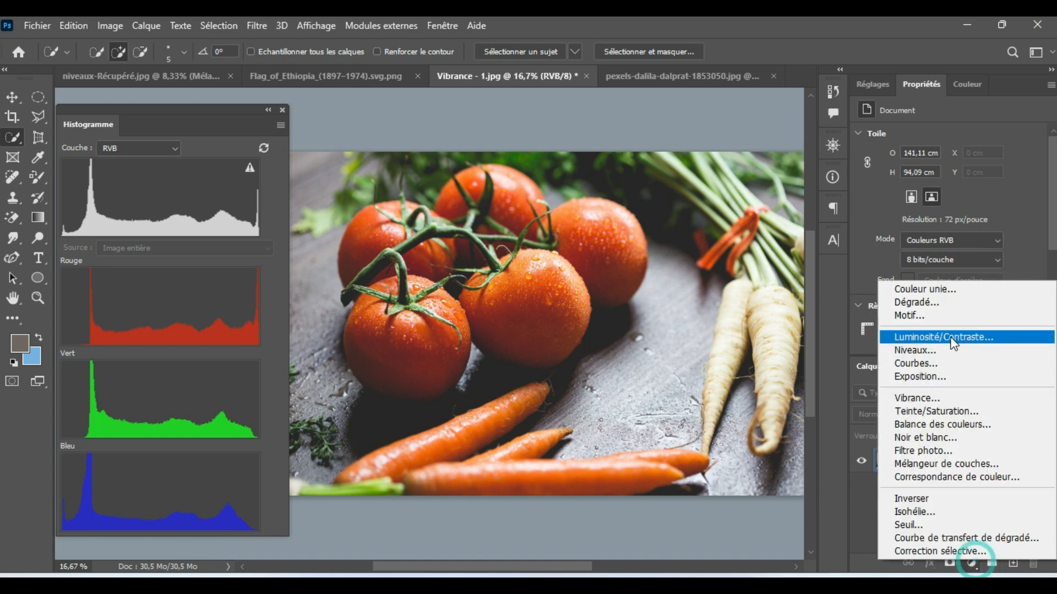
left_click(935, 411)
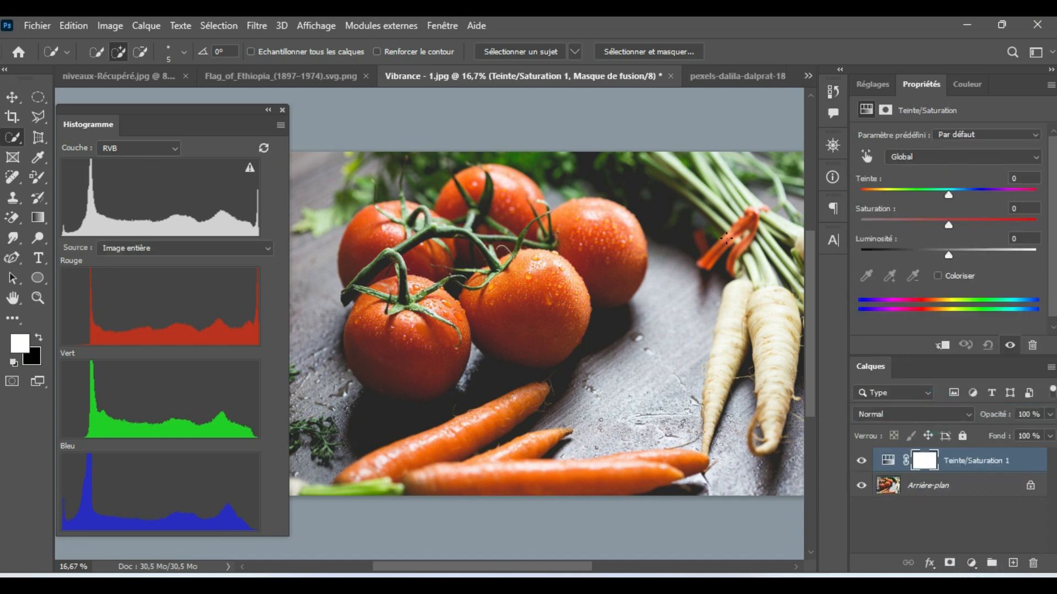
mouse_move(946, 193)
left_mouse_down()
mouse_move(997, 193)
mouse_move(958, 196)
left_mouse_up()
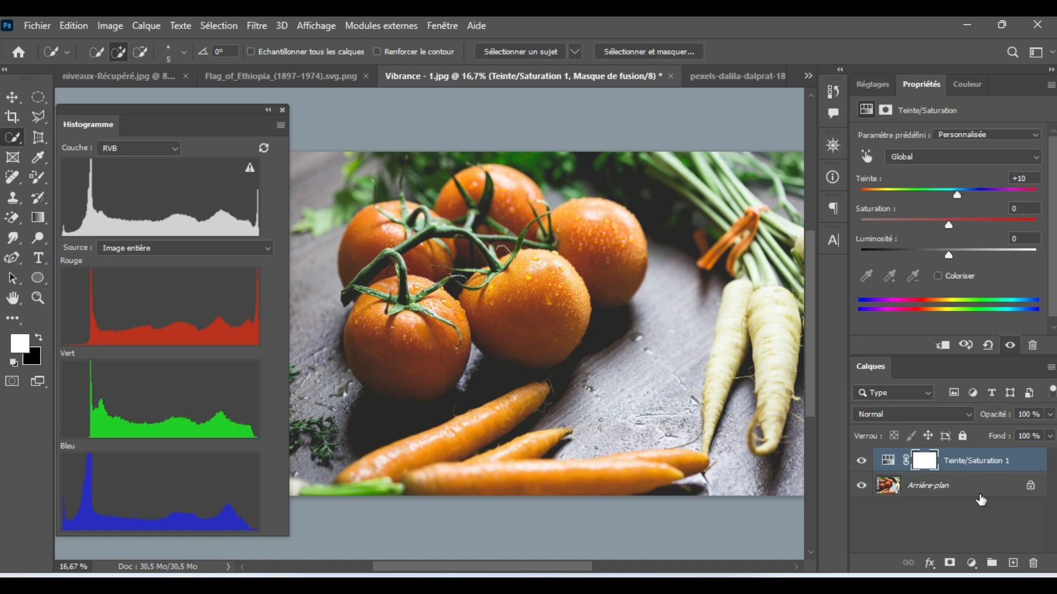
left_click_drag(970, 454, 1033, 565)
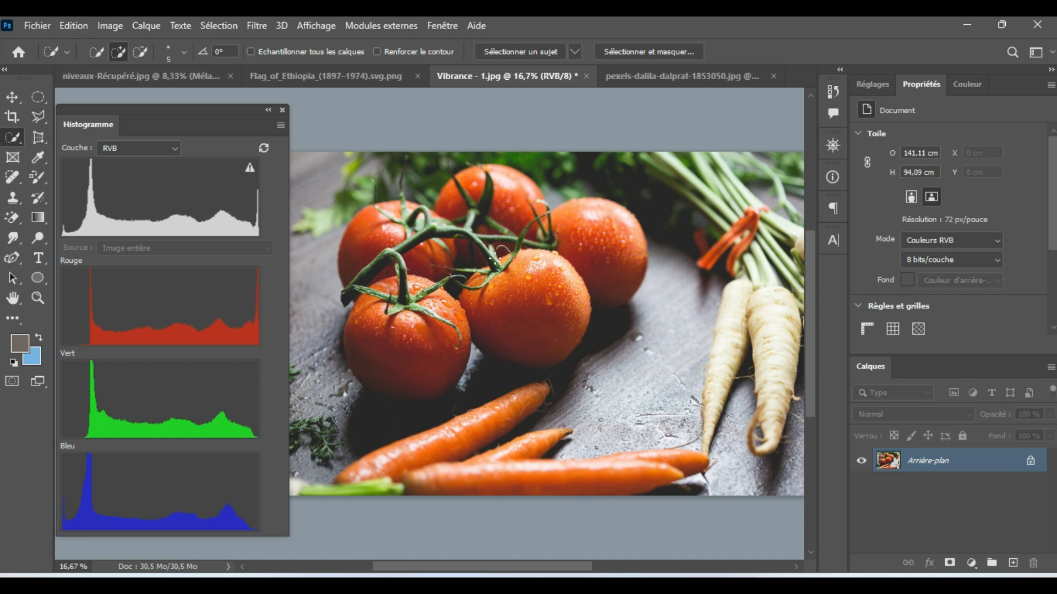
Select the front middle tomato with Quick Selection and subtract the excess area between it and the carrots
mouse_move(498, 258)
left_mouse_down()
mouse_move(491, 281)
mouse_move(559, 324)
left_mouse_up()
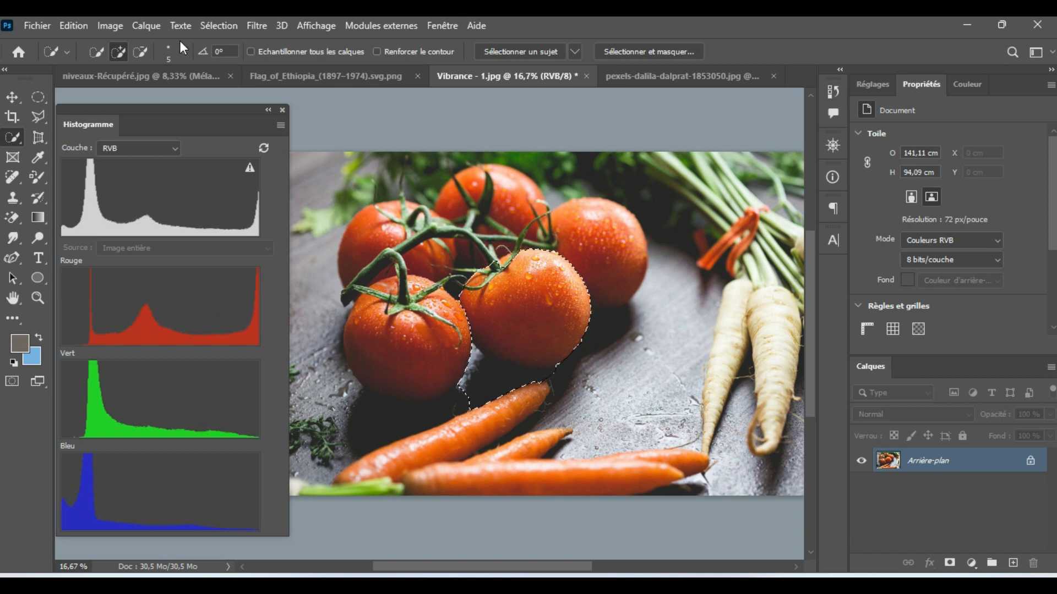
left_click(141, 52)
mouse_move(512, 388)
left_mouse_down()
mouse_move(466, 366)
mouse_move(542, 379)
left_mouse_up()
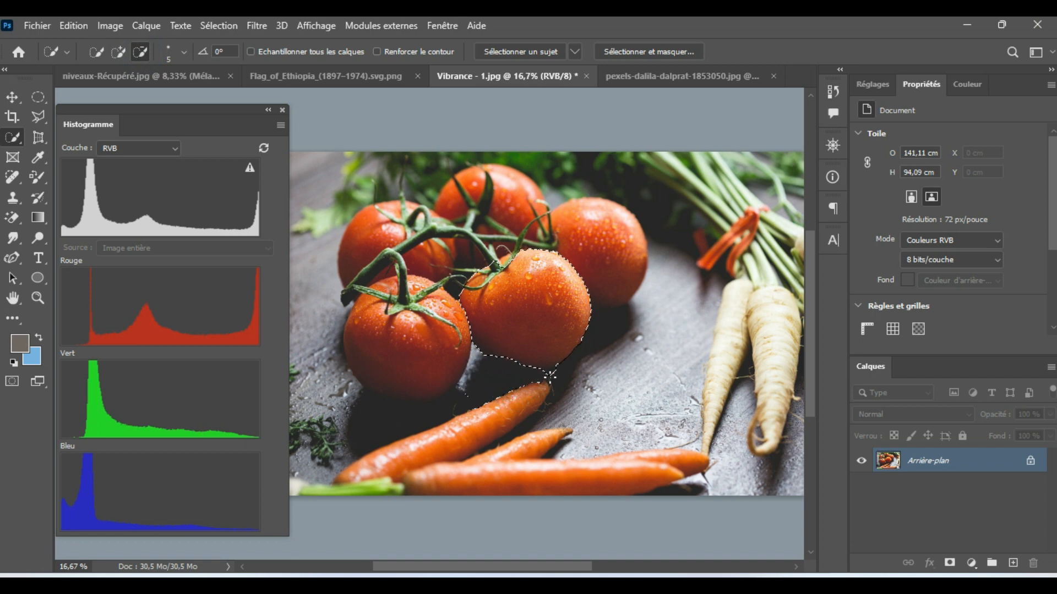
left_click(542, 378)
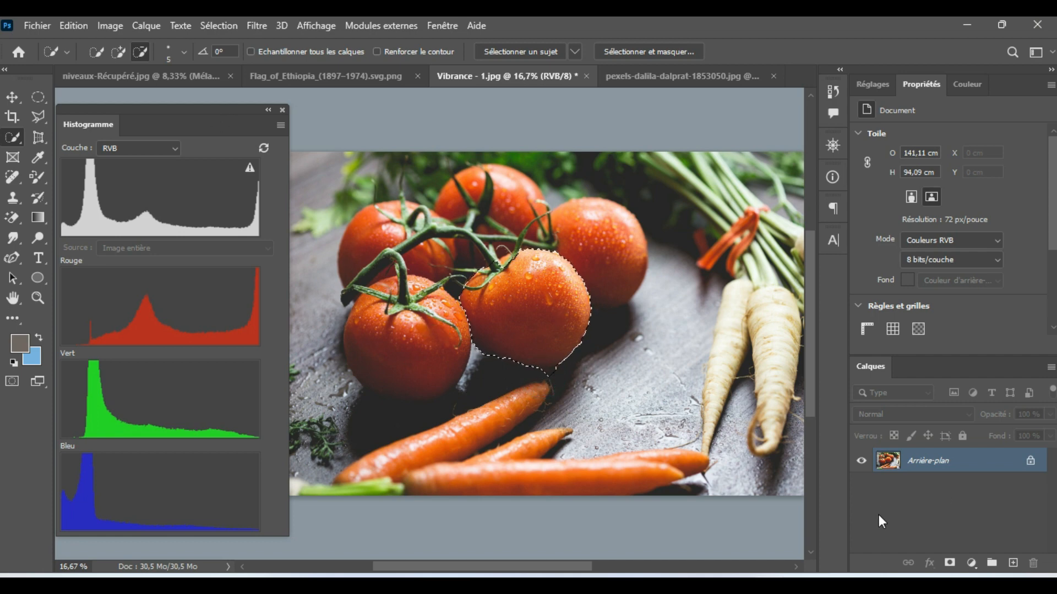
Add a Teinte/Saturation adjustment layer masked to the selected tomato, with hue +37 and saturation +68
left_click(972, 563)
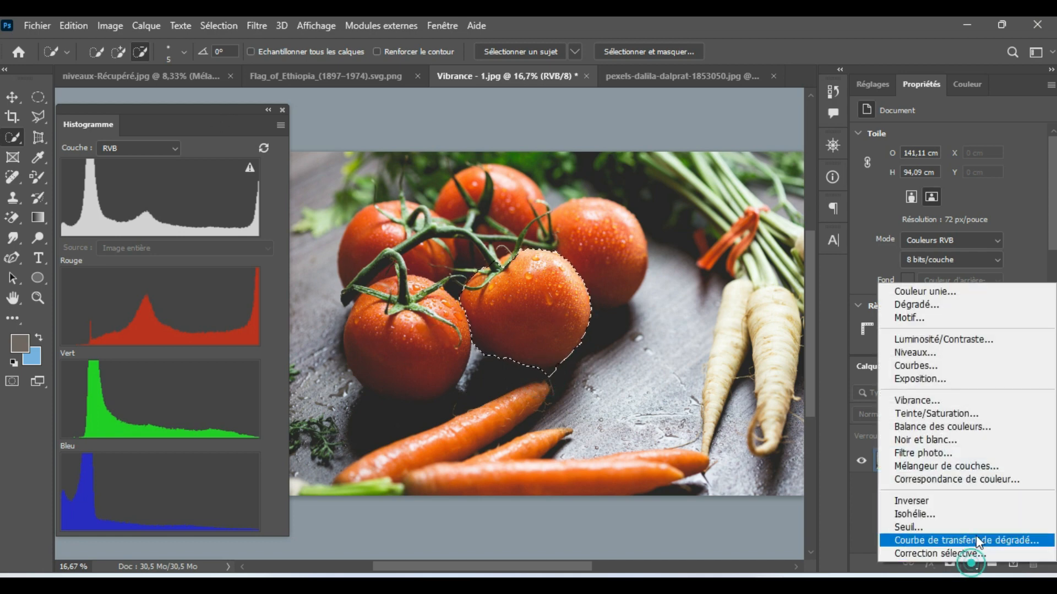
left_click(939, 418)
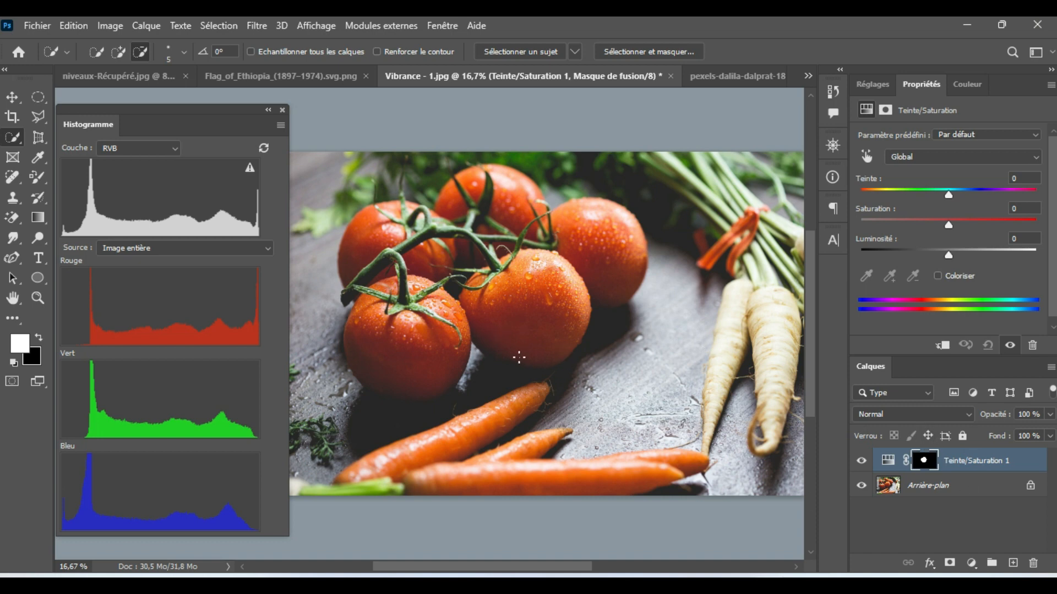
left_click_drag(949, 194, 981, 190)
left_click_drag(949, 226, 1007, 220)
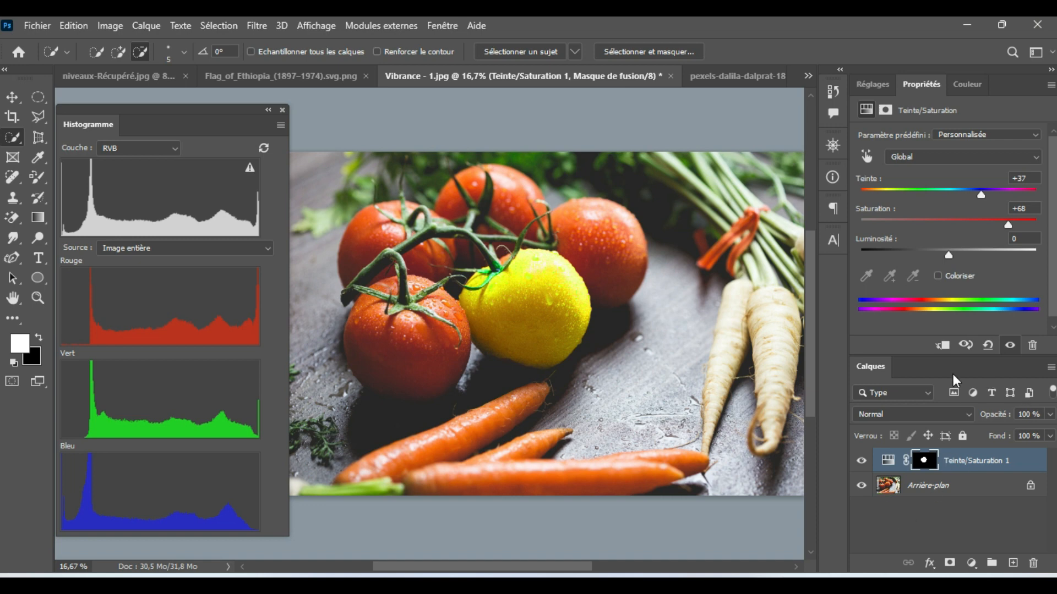
scroll(969, 294, "down", 1)
scroll(969, 292, "up", 1)
Add a Teinte/Saturation adjustment layer to the portrait of the woman in the yellow shirt and enable Coloriser
left_click(739, 68)
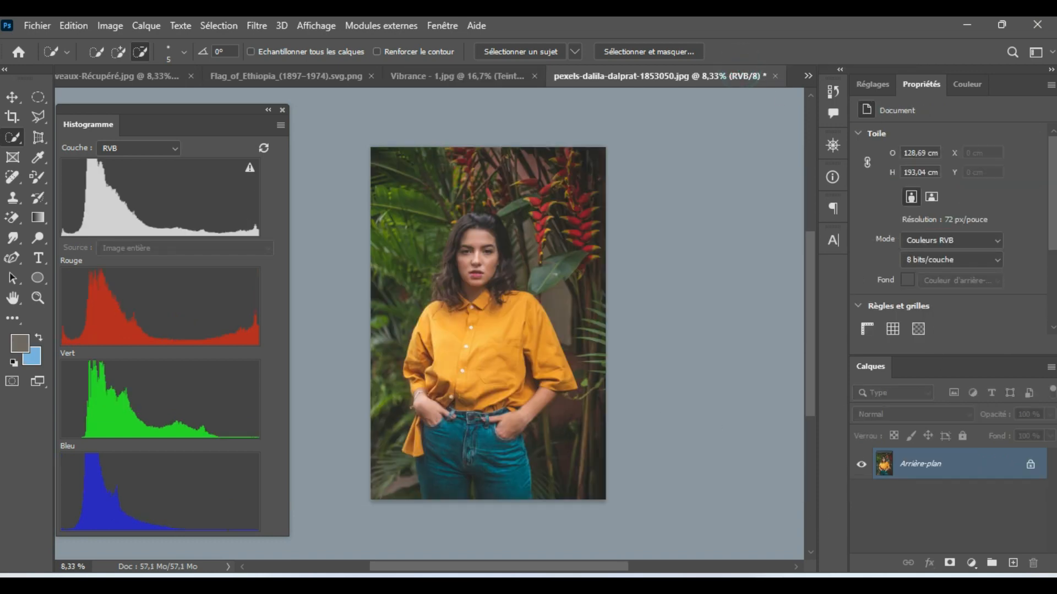
left_click(972, 567)
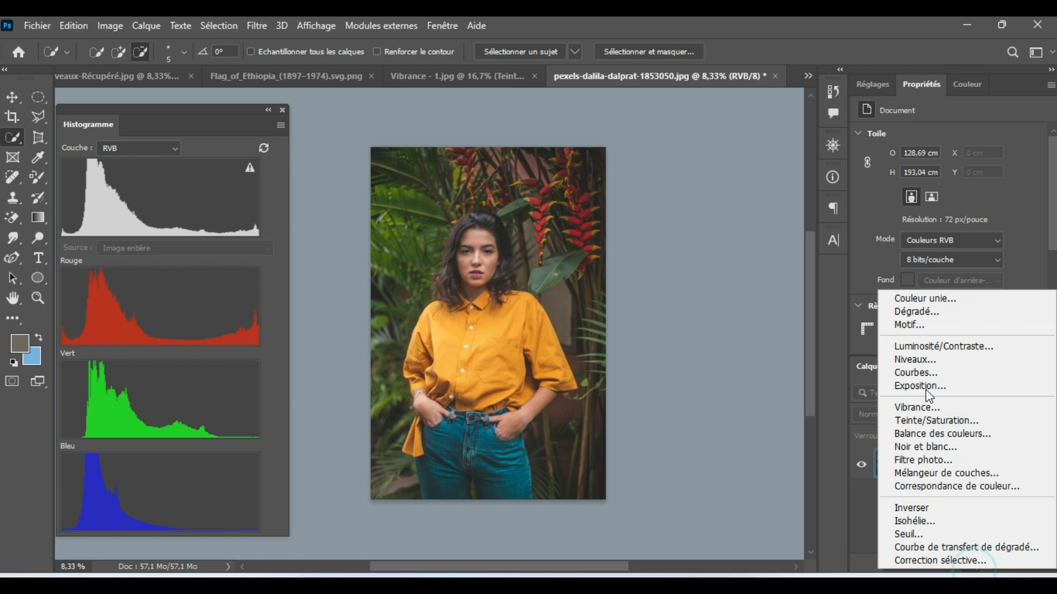
left_click(938, 420)
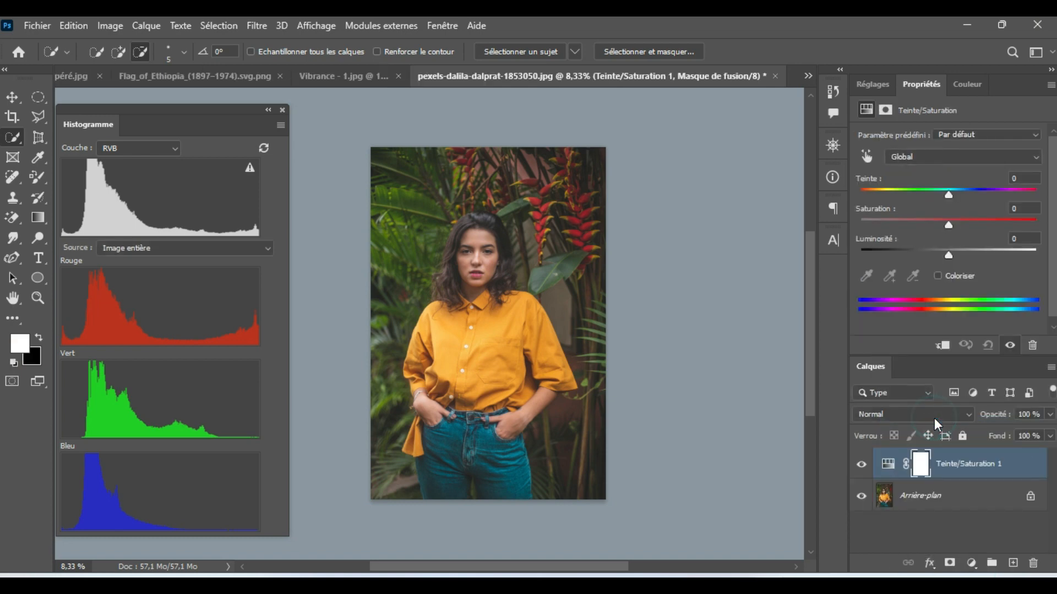
left_click(938, 276)
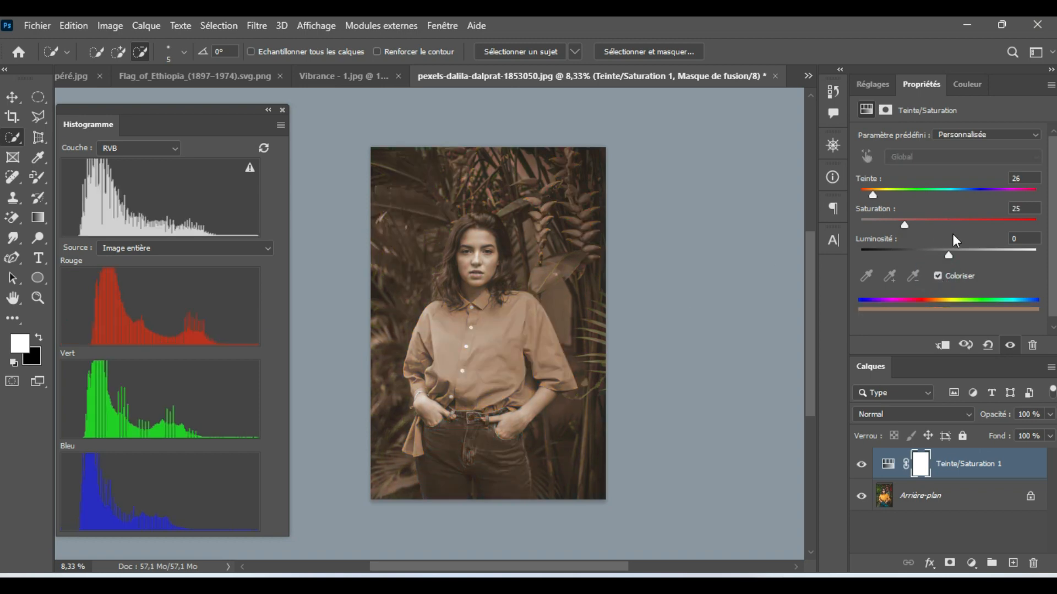
Set the portrait's colorize tint to hue 352, saturation 22 and luminosity +1
mouse_move(947, 252)
left_mouse_down()
mouse_move(979, 251)
mouse_move(949, 253)
left_mouse_up()
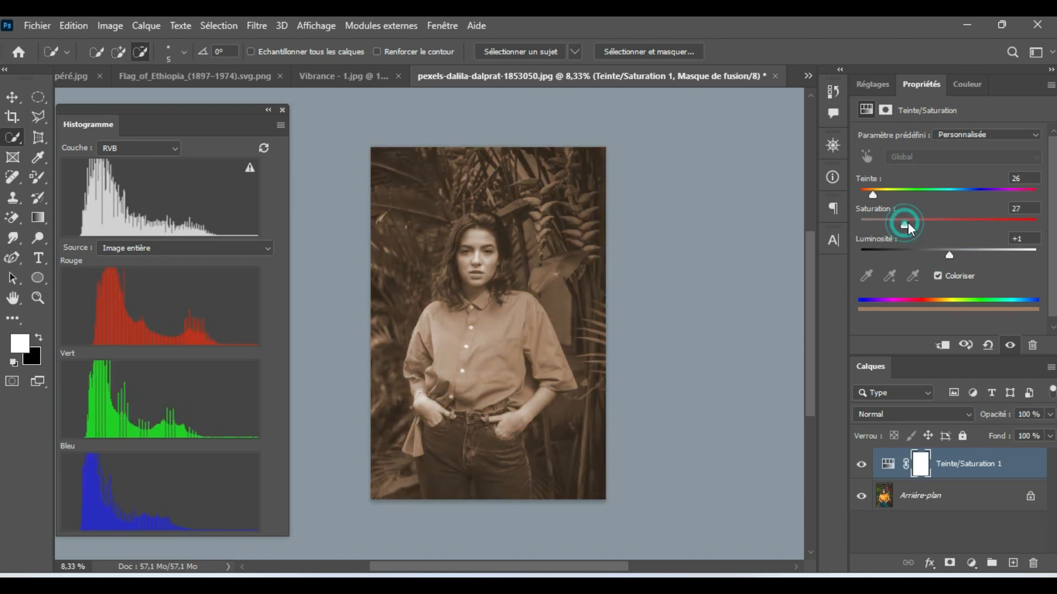
left_click_drag(909, 222, 1032, 203)
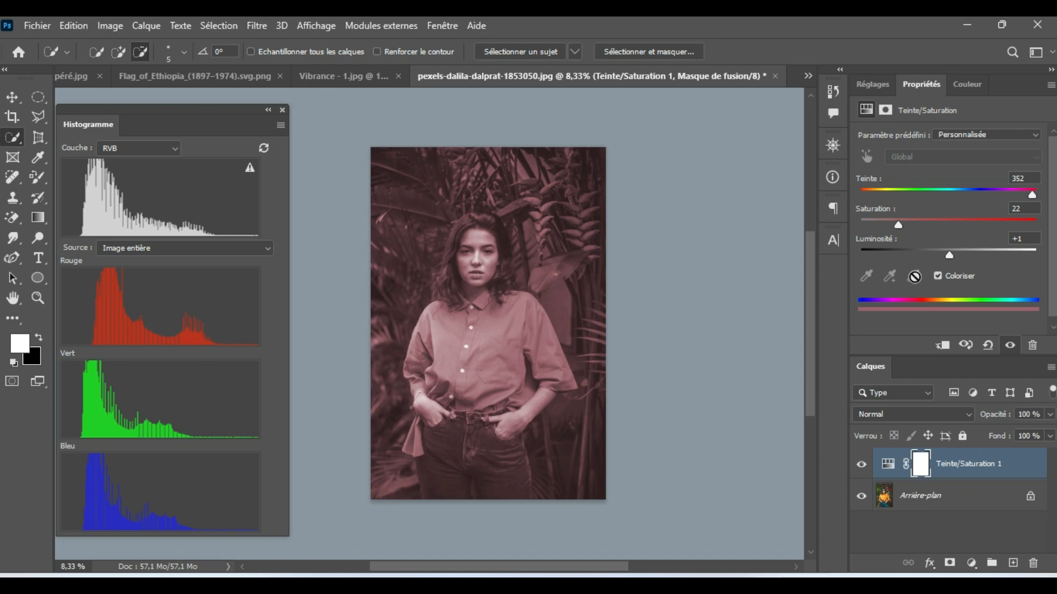
Switch to the Flag_of_Ethiopia image and activate the Color Replacement tool (Outil Remplacement de couleur)
left_click(252, 76)
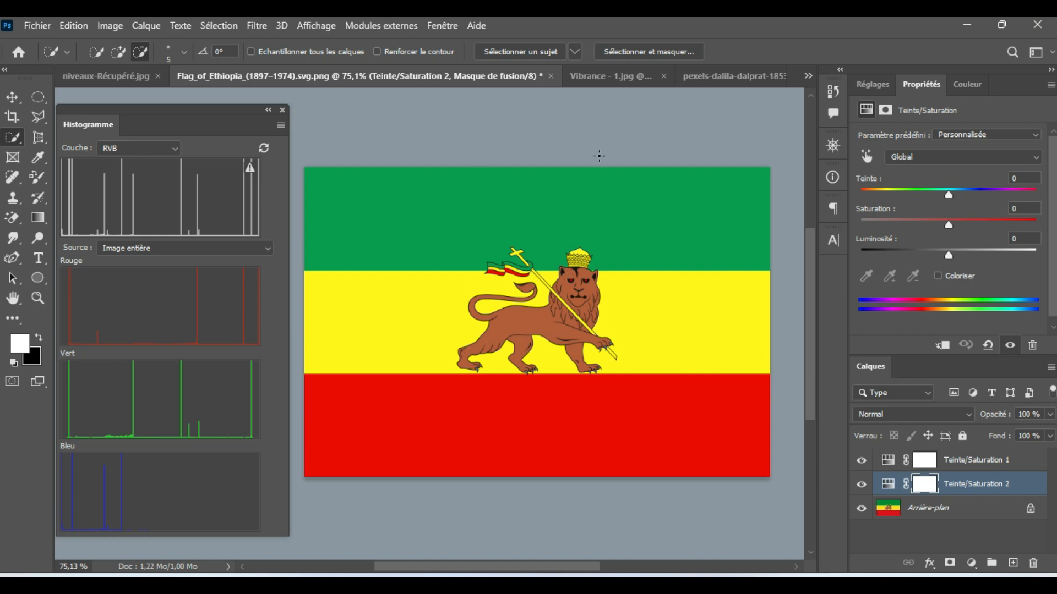
left_click(40, 180)
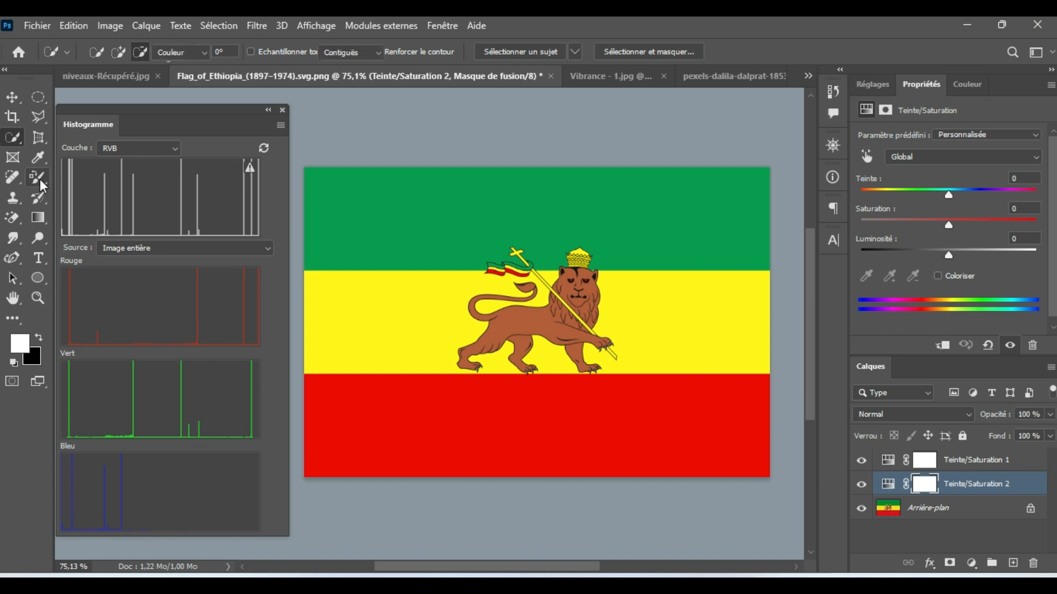
right_click(39, 179)
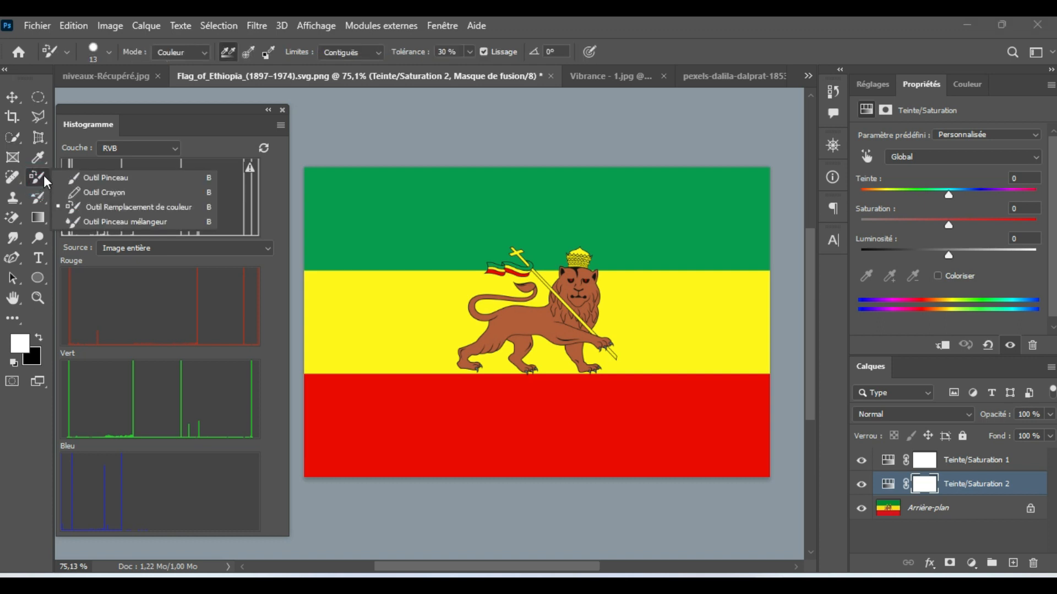
left_click(157, 209)
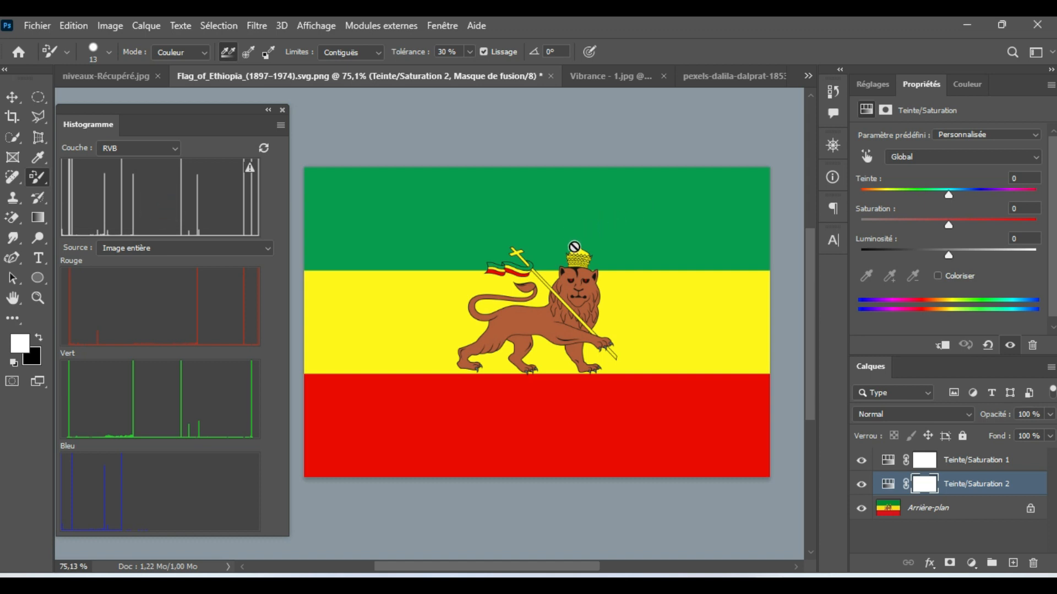
Enlarge the brush to 109 px and paint a grey-brown patch on the Arrière-plan layer's green stripe in Couleur mode
left_click(969, 509)
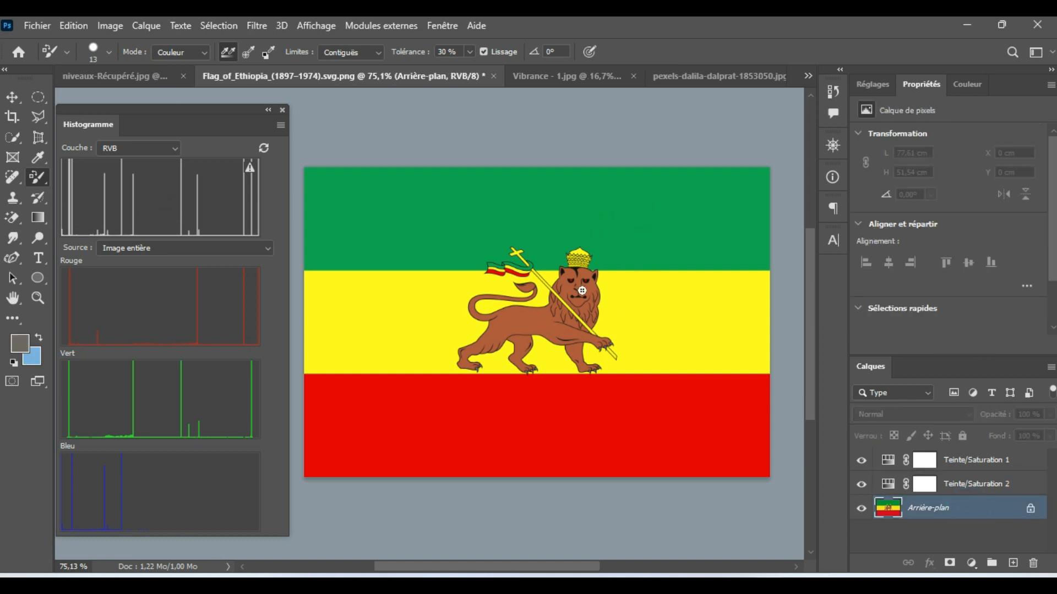
left_click_drag(582, 290, 610, 295)
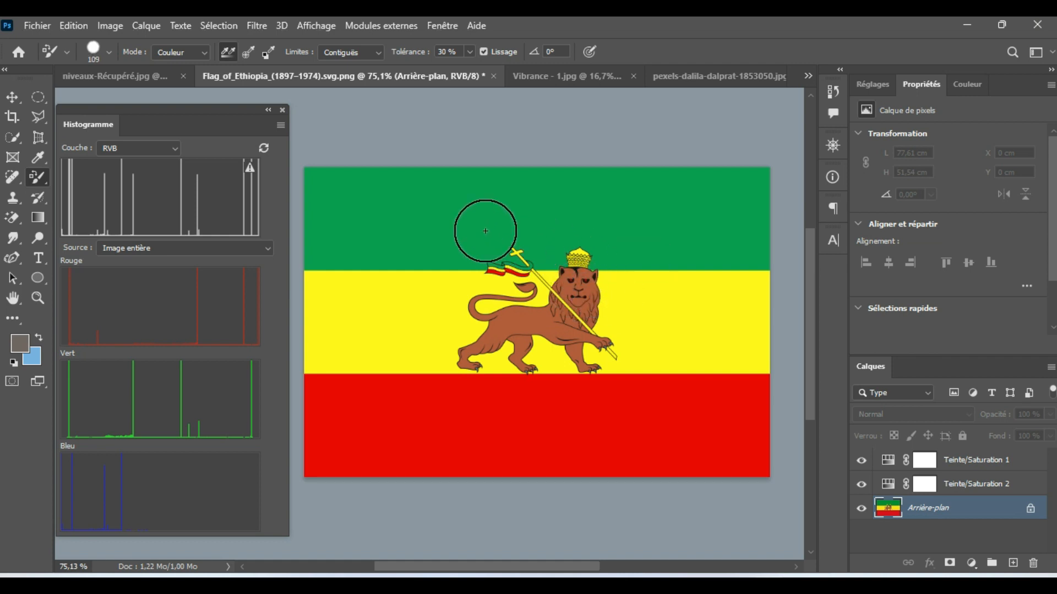
mouse_move(384, 189)
left_mouse_down()
mouse_move(394, 219)
mouse_move(421, 220)
mouse_move(448, 188)
left_mouse_up()
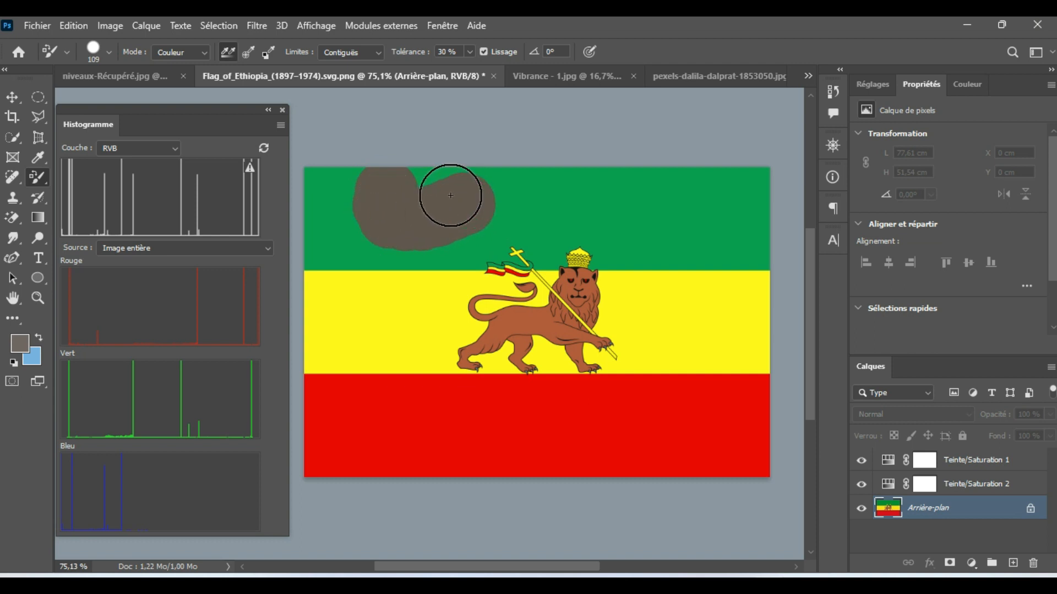
Set the replacement mode to Luminosité and paint a patch on the right part of the flag's green stripe
left_click(207, 51)
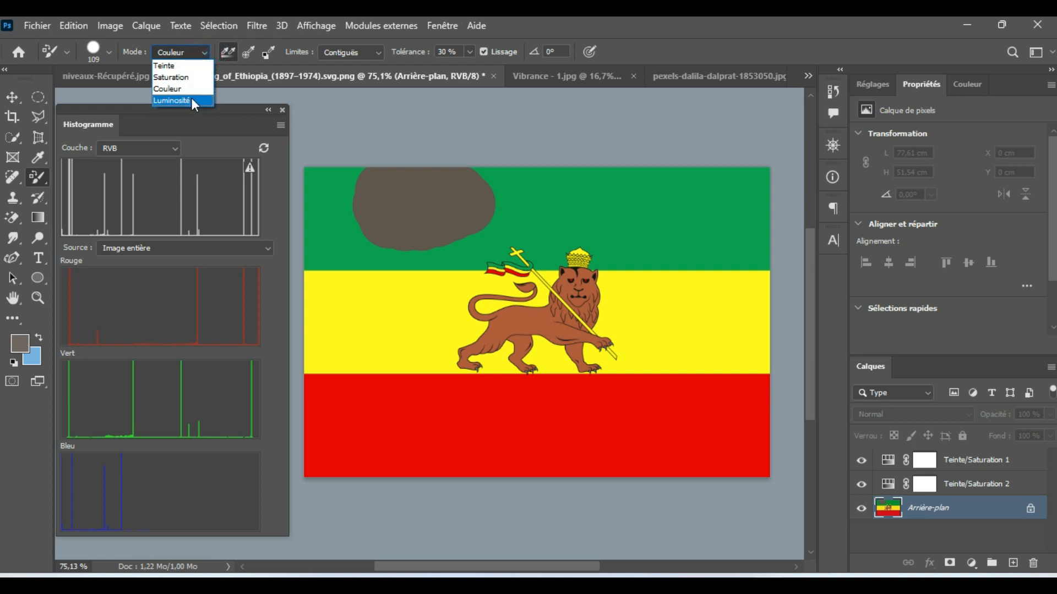
left_click(192, 101)
mouse_move(592, 223)
left_mouse_down()
mouse_move(709, 219)
mouse_move(683, 229)
mouse_move(653, 217)
left_mouse_up()
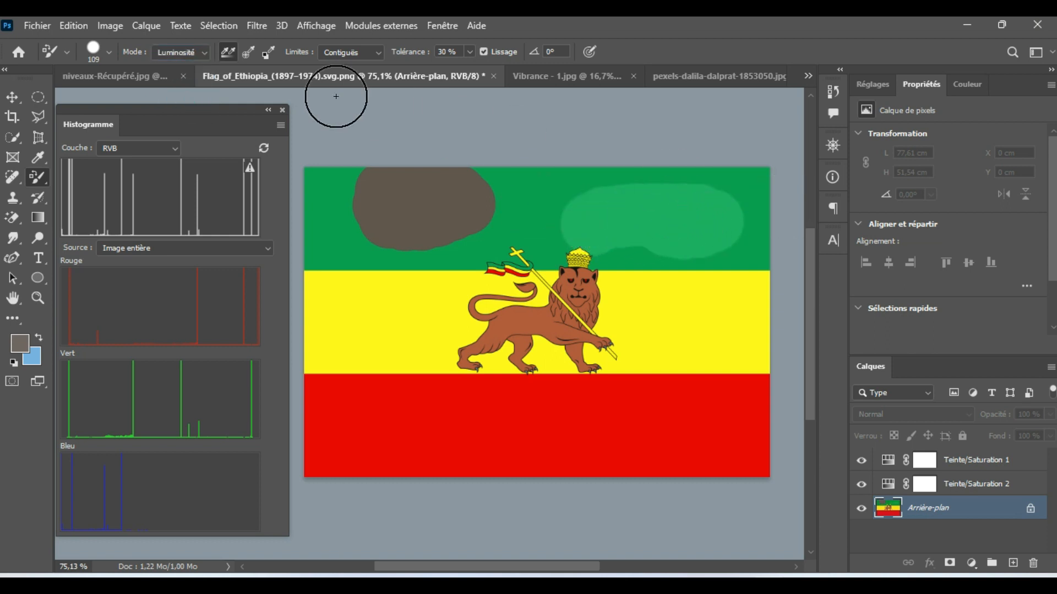
Set the replacement mode to Saturation and paint over the yellow area beside the lion, part of the green stripe and the lion itself
left_click(199, 51)
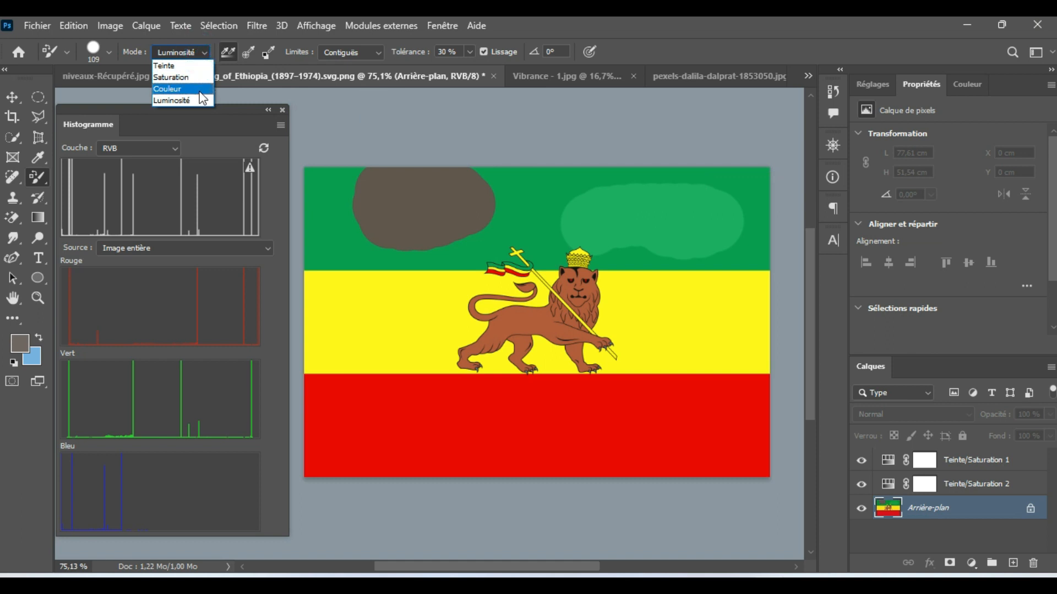
left_click(186, 88)
left_click(204, 52)
left_click(186, 77)
left_click_drag(623, 316, 710, 313)
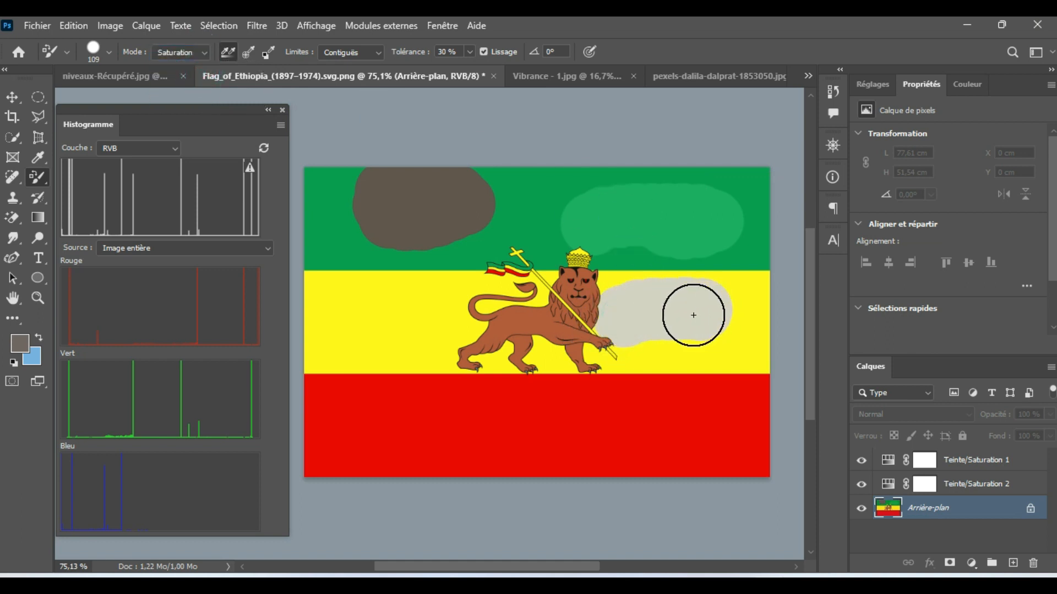
mouse_move(424, 180)
left_mouse_down()
mouse_move(638, 318)
mouse_move(739, 322)
mouse_move(747, 335)
mouse_move(630, 344)
mouse_move(720, 297)
mouse_move(739, 299)
mouse_move(653, 294)
mouse_move(781, 306)
mouse_move(734, 343)
mouse_move(654, 332)
mouse_move(711, 291)
mouse_move(616, 287)
mouse_move(517, 292)
left_mouse_up()
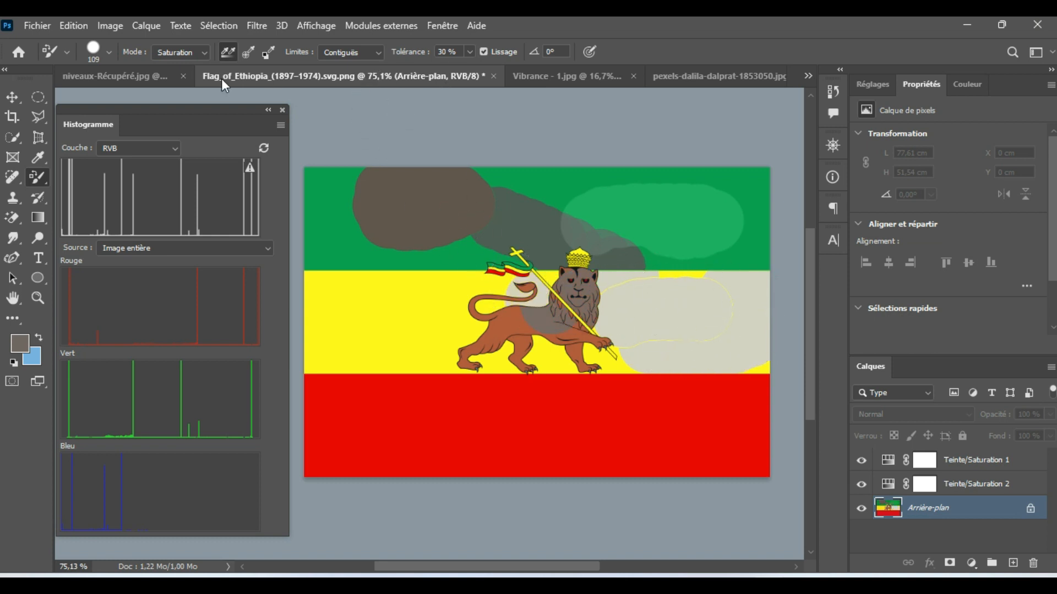
Try the background-swatch sampling option on the green stripe, keeping the limits at Contiguës
left_click(269, 51)
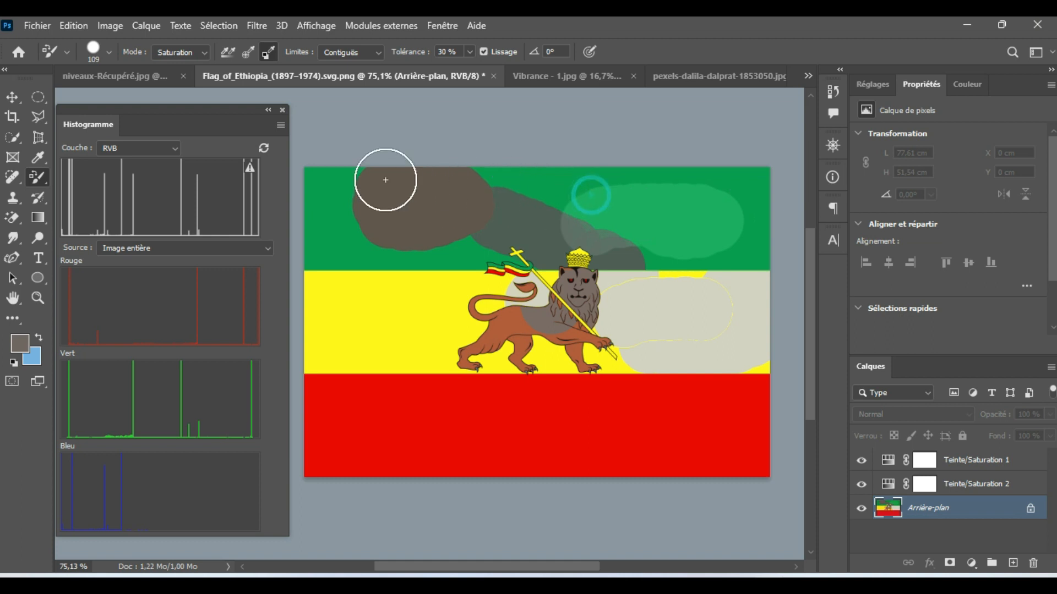
left_click(366, 52)
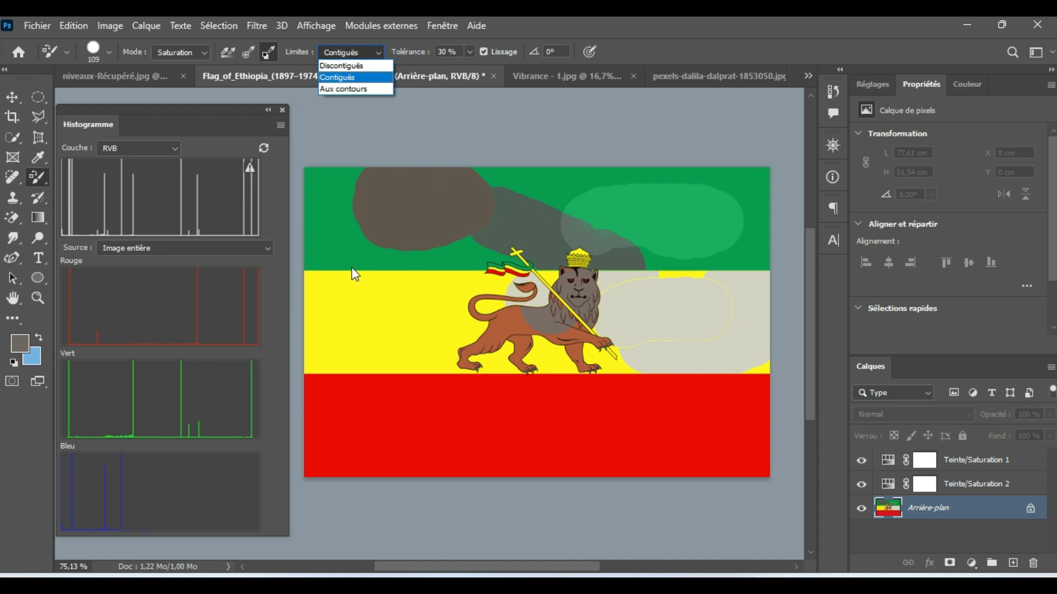
left_click(345, 222)
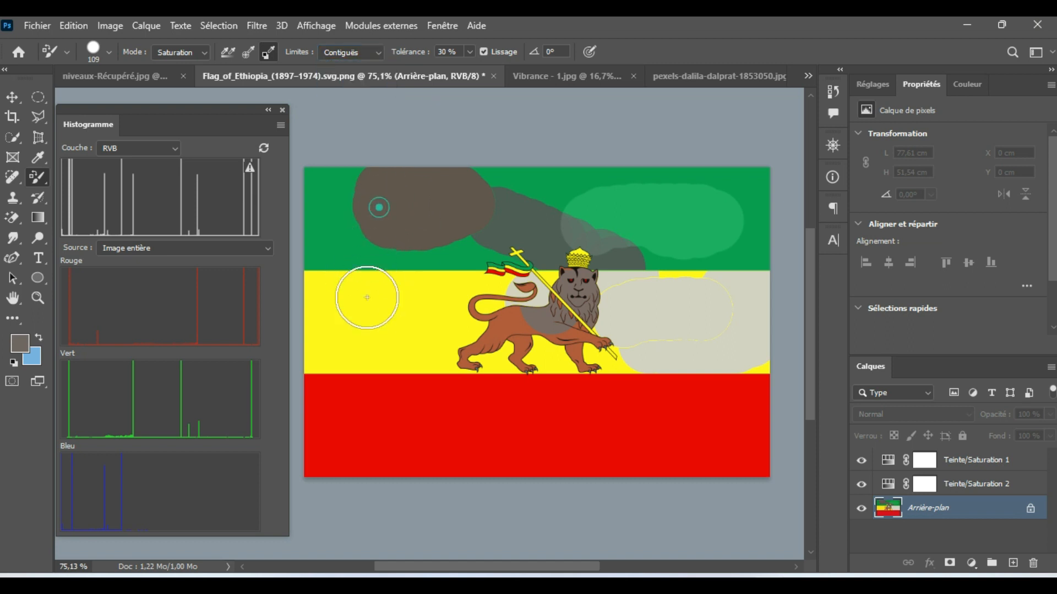
Try once sampling, return to continuous sampling and paint in Saturation mode across the flag's left side, lower stripe and the lion's body
left_click(248, 52)
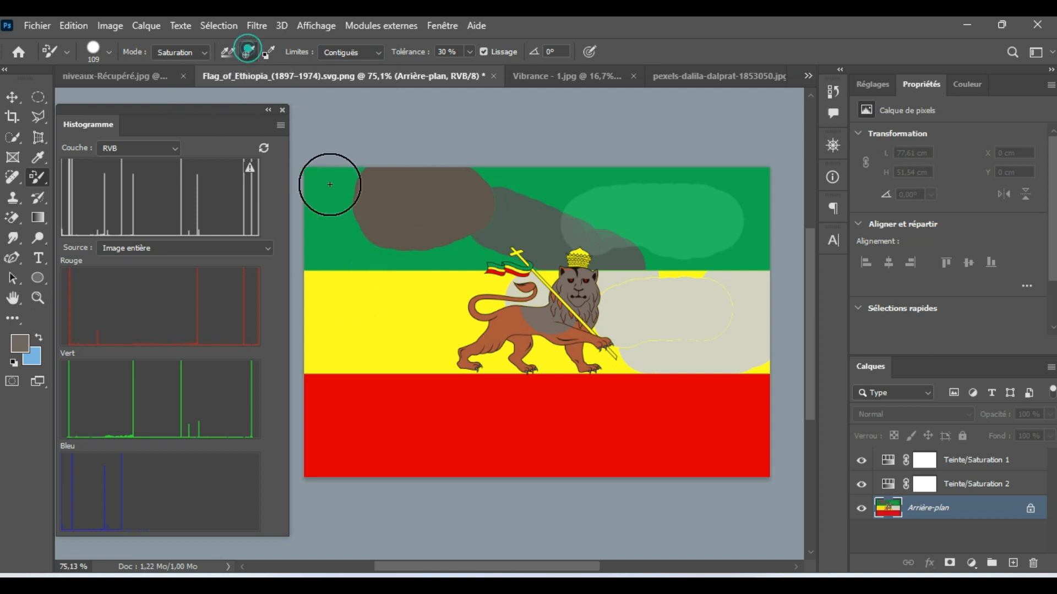
left_click(229, 51)
mouse_move(385, 199)
left_mouse_down()
mouse_move(349, 213)
mouse_move(350, 298)
mouse_move(385, 283)
mouse_move(419, 239)
mouse_move(377, 335)
left_mouse_up()
mouse_move(403, 358)
left_mouse_down()
mouse_move(254, 394)
mouse_move(407, 284)
mouse_move(315, 495)
mouse_move(520, 252)
mouse_move(549, 374)
left_mouse_up()
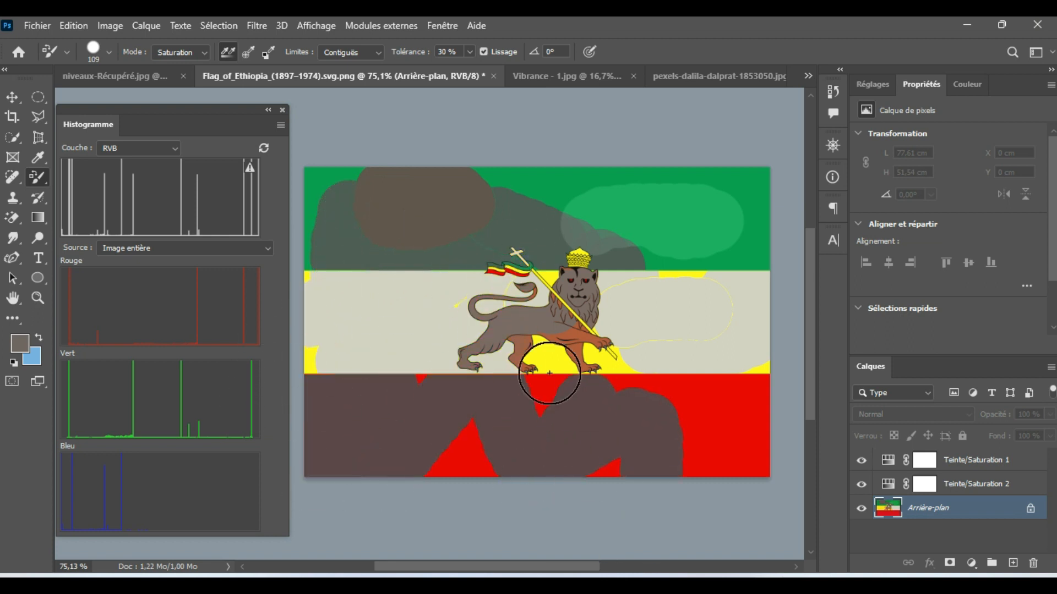
Check the brush settings and paint in Saturation mode over the middle and right parts of the green stripe
left_click(106, 54)
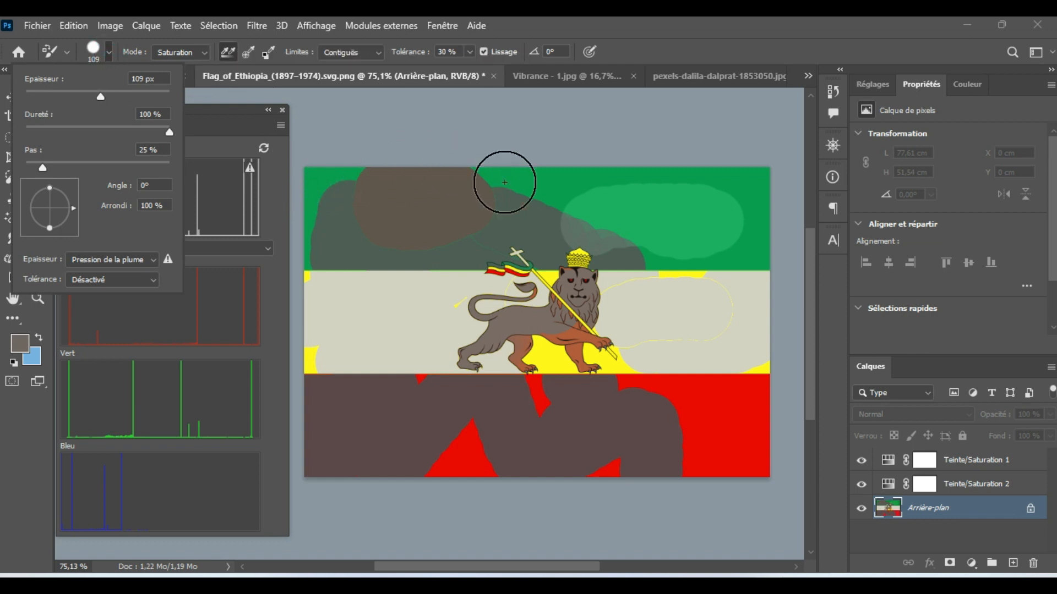
left_click(523, 180)
mouse_move(524, 180)
left_mouse_down()
mouse_move(612, 181)
mouse_move(623, 220)
mouse_move(575, 258)
mouse_move(603, 211)
left_mouse_up()
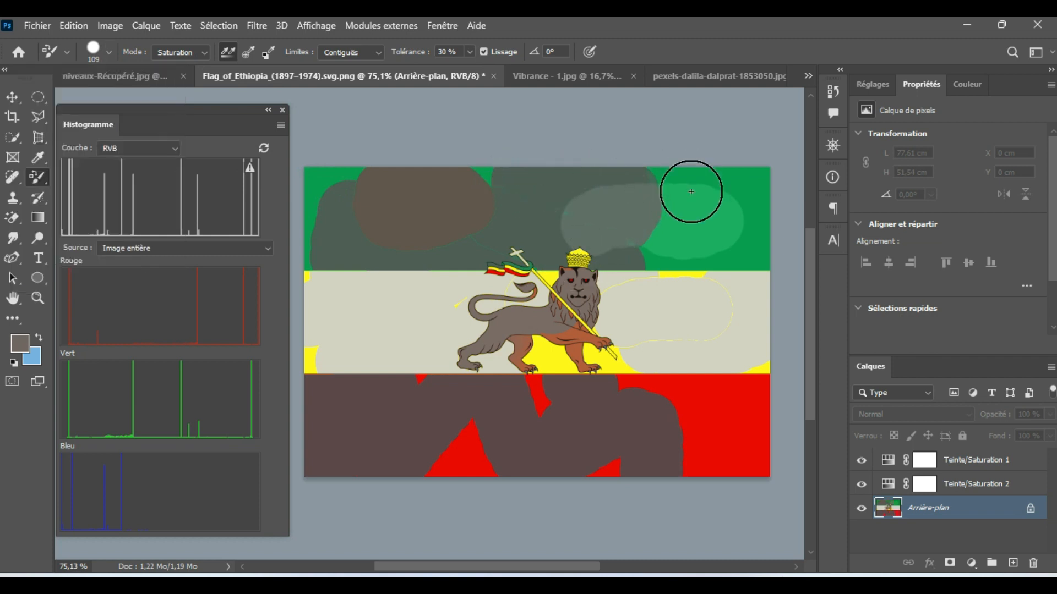
mouse_move(670, 247)
left_mouse_down()
mouse_move(667, 258)
mouse_move(604, 262)
mouse_move(600, 294)
left_mouse_up()
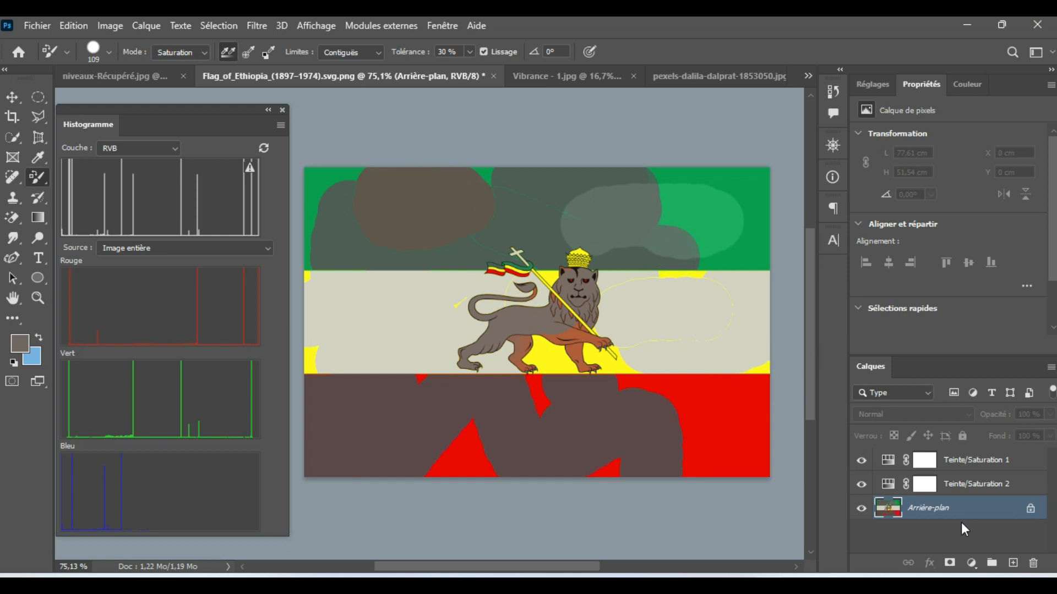
Revert the flag image to its last saved version and add a Mélangeur de couches adjustment layer
left_click(37, 25)
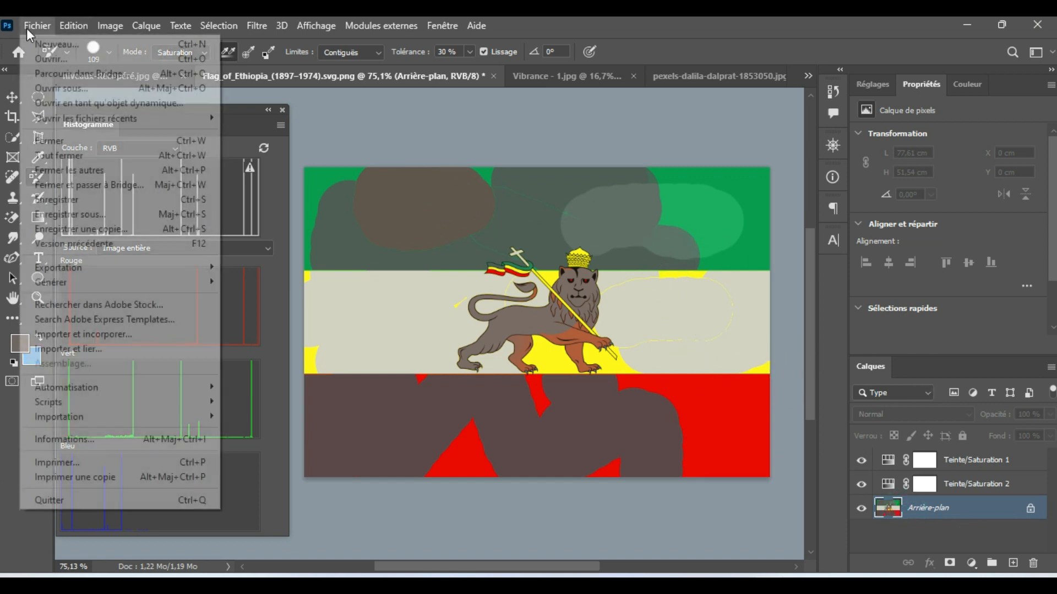
left_click(96, 240)
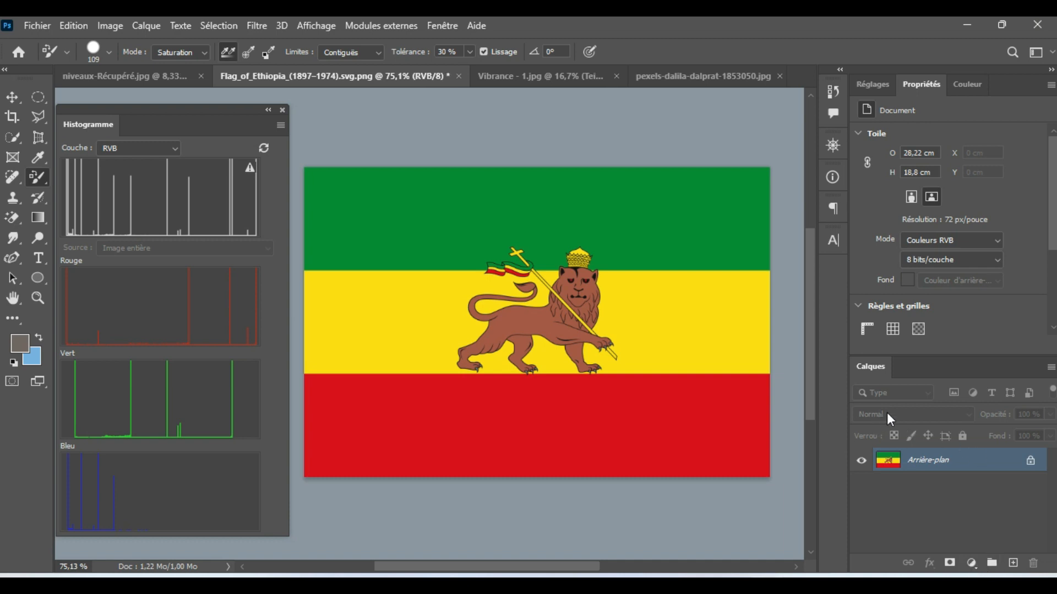
left_click(970, 564)
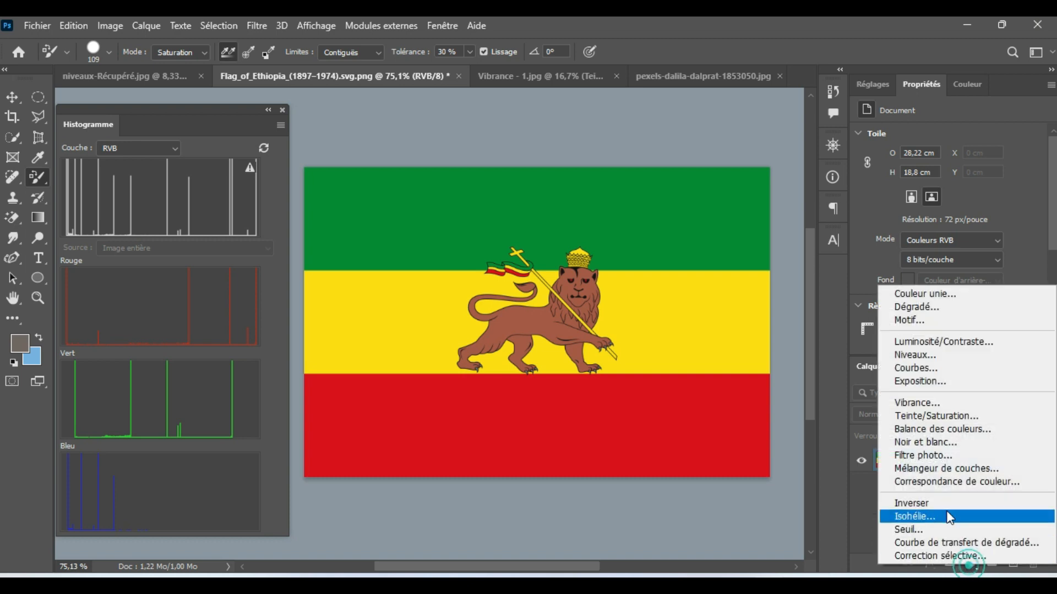
left_click(917, 470)
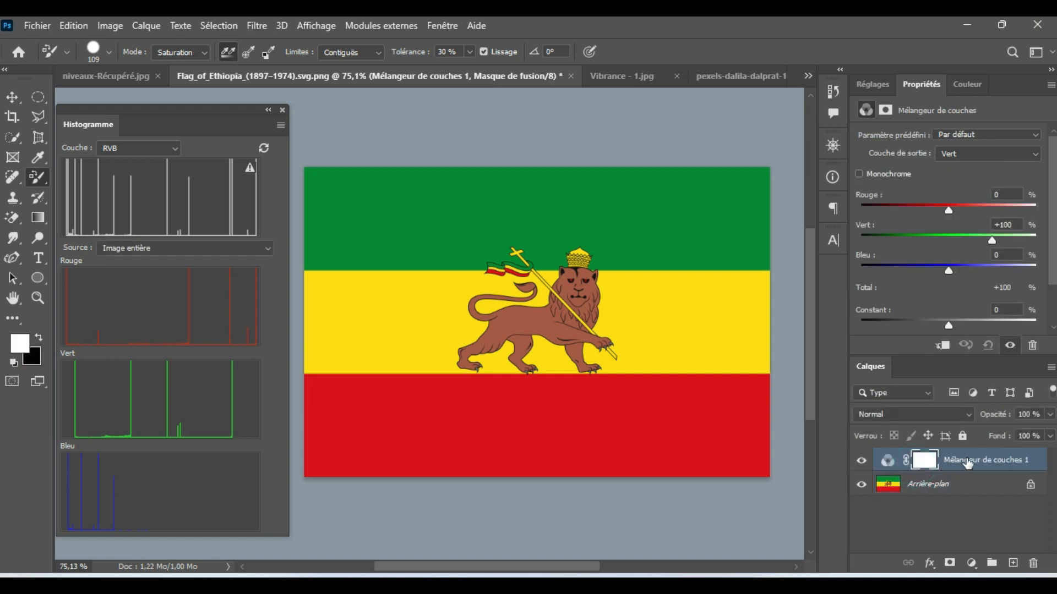
For the channel mixer's Rouge output channel, set Rouge to -63, Vert to +52 and Bleu to -84
left_click(1035, 155)
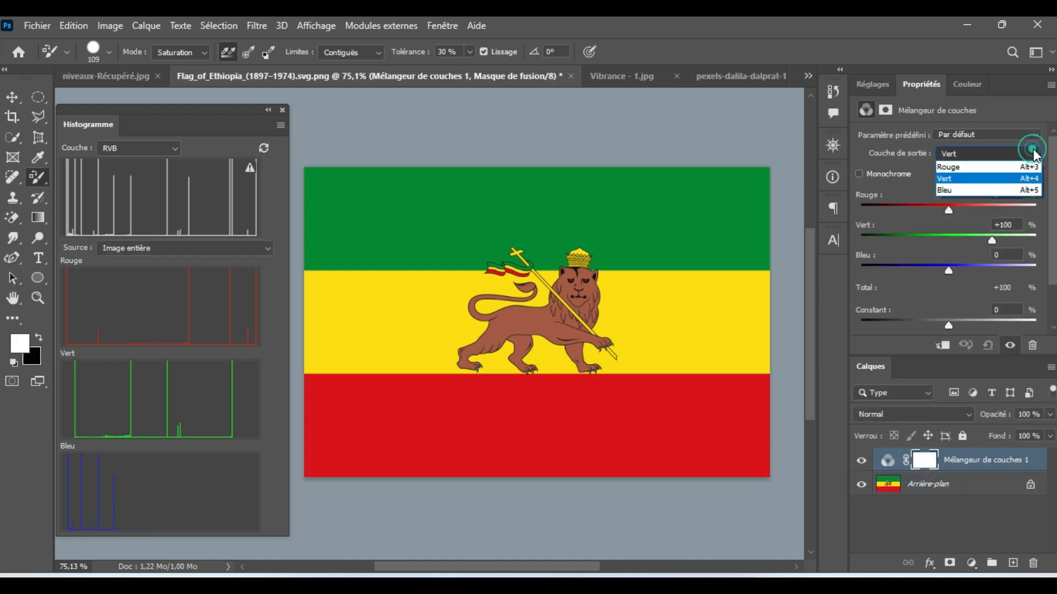
left_click(984, 165)
left_click_drag(992, 210, 911, 270)
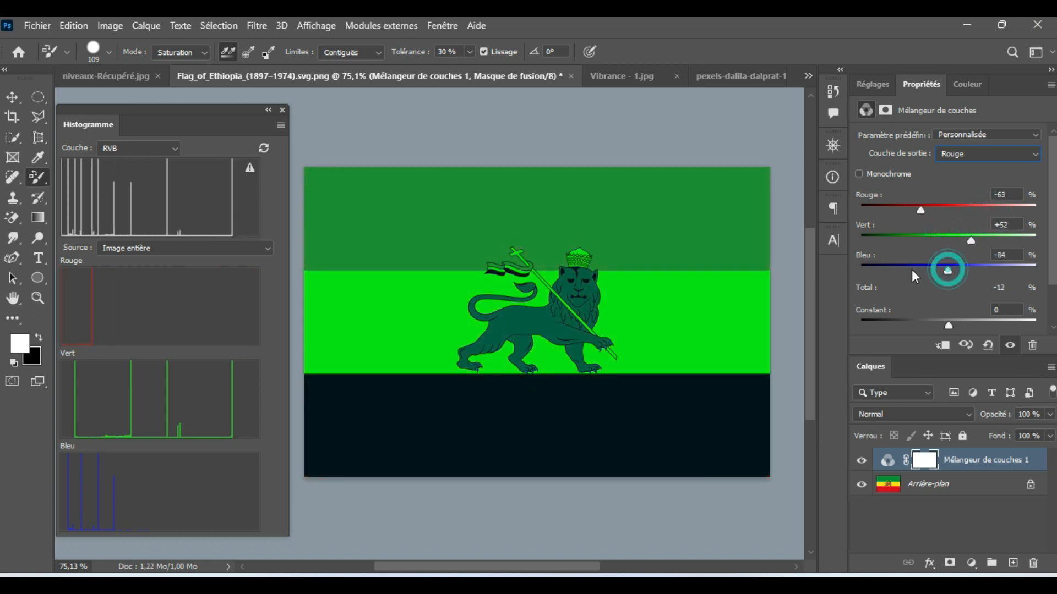
For the channel mixer's Bleu output channel, set Bleu to -15 and Vert to +124
left_click(1037, 155)
left_click(989, 189)
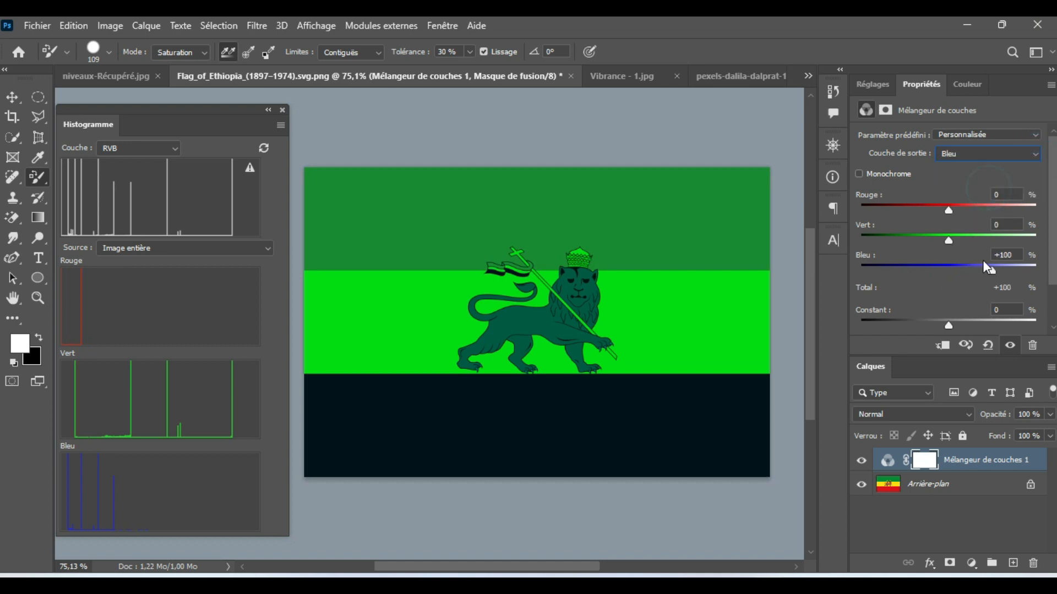
left_click_drag(992, 270, 983, 234)
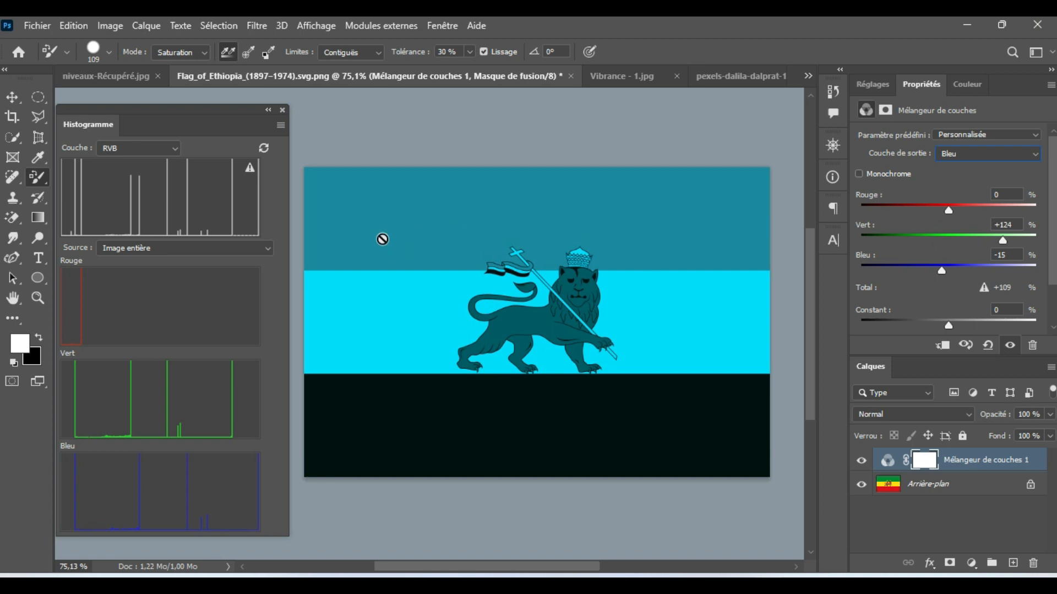